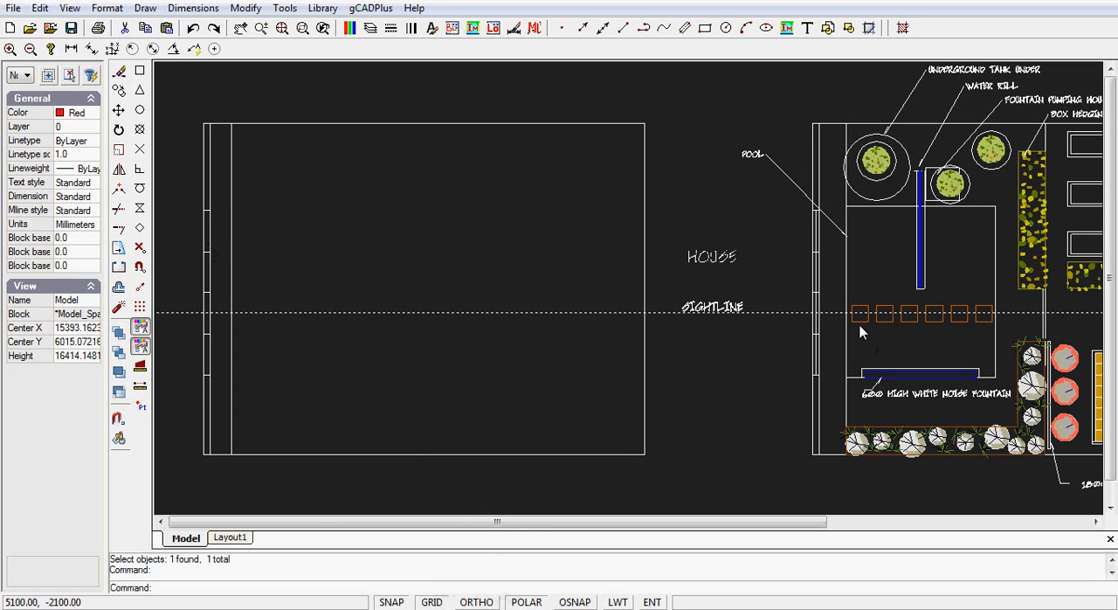
- Draw a two-point rectangle for the pool area in the empty plan, starting on the inner vertical line and ending at about 7000, 2700
scroll(856, 313, "up", 5)
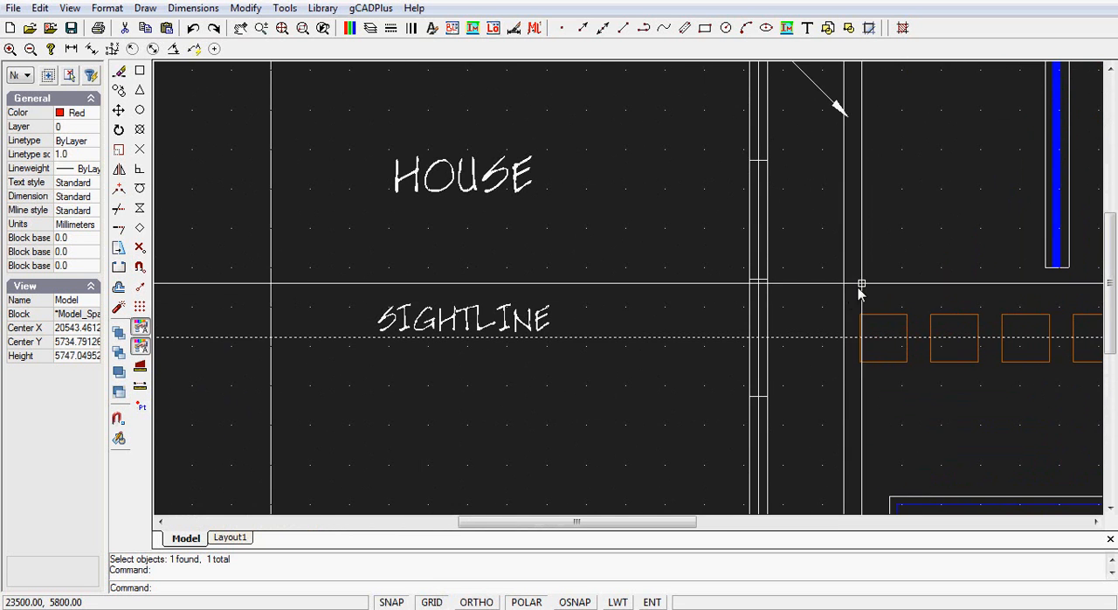
scroll(830, 388, "up", 4)
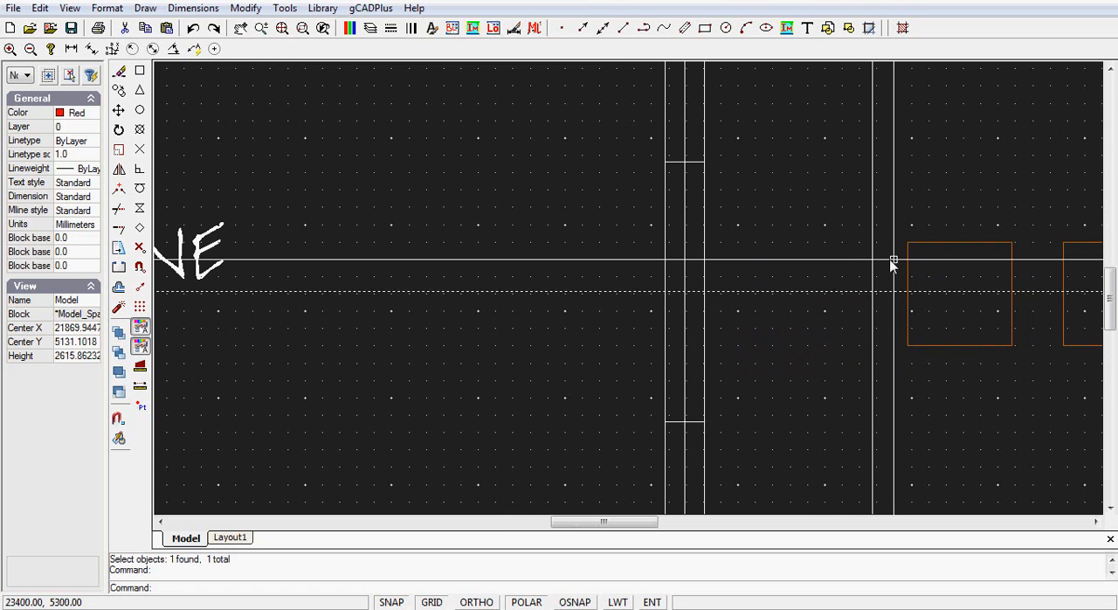
scroll(843, 273, "down", 8)
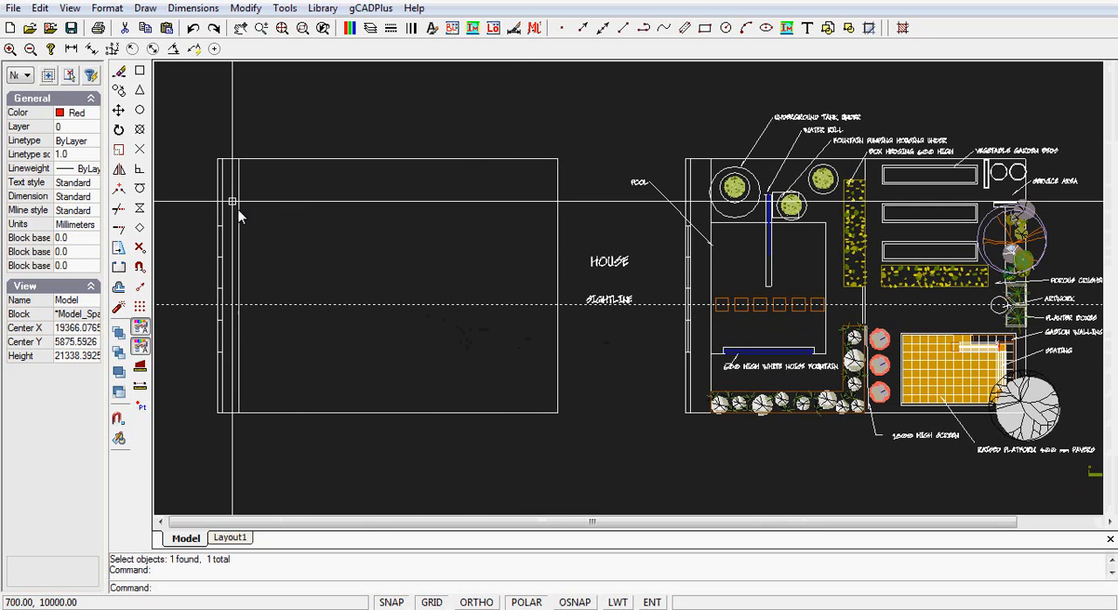
left_click(145, 9)
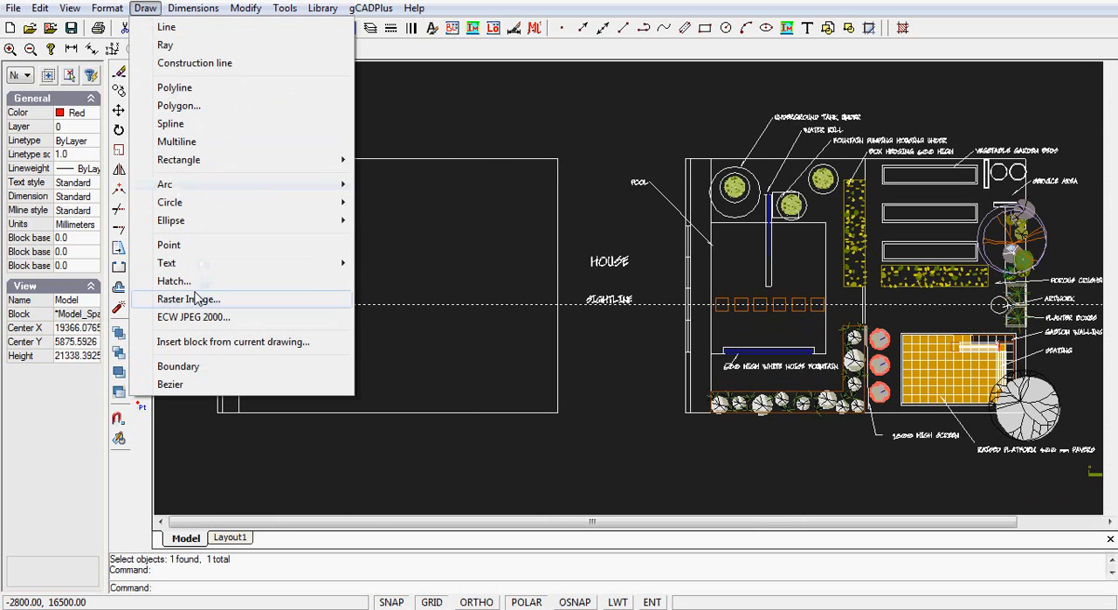
mouse_move(320, 166)
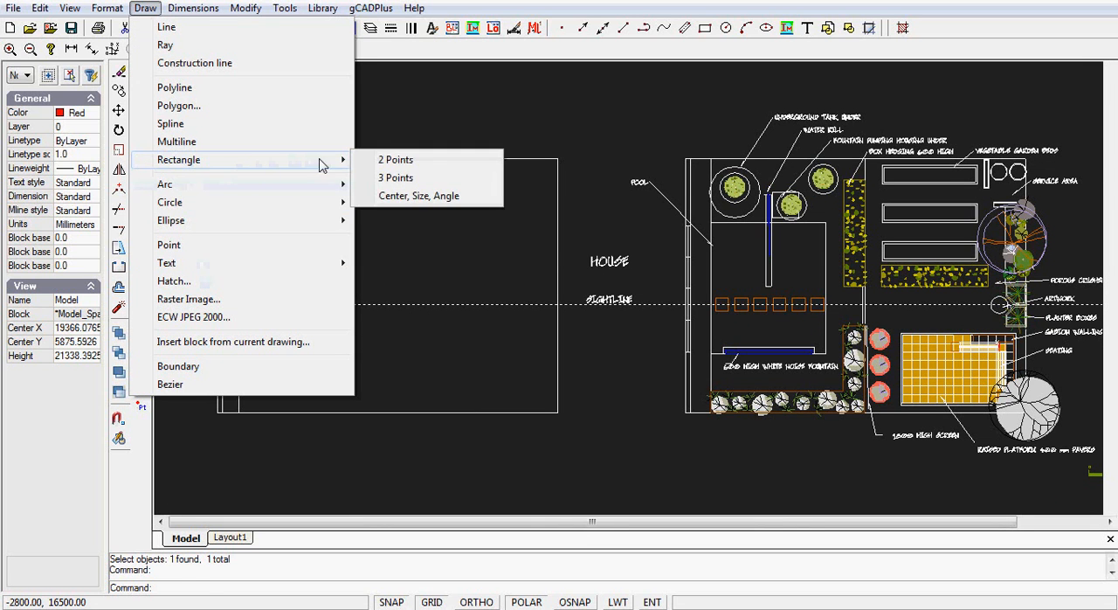
left_click(384, 163)
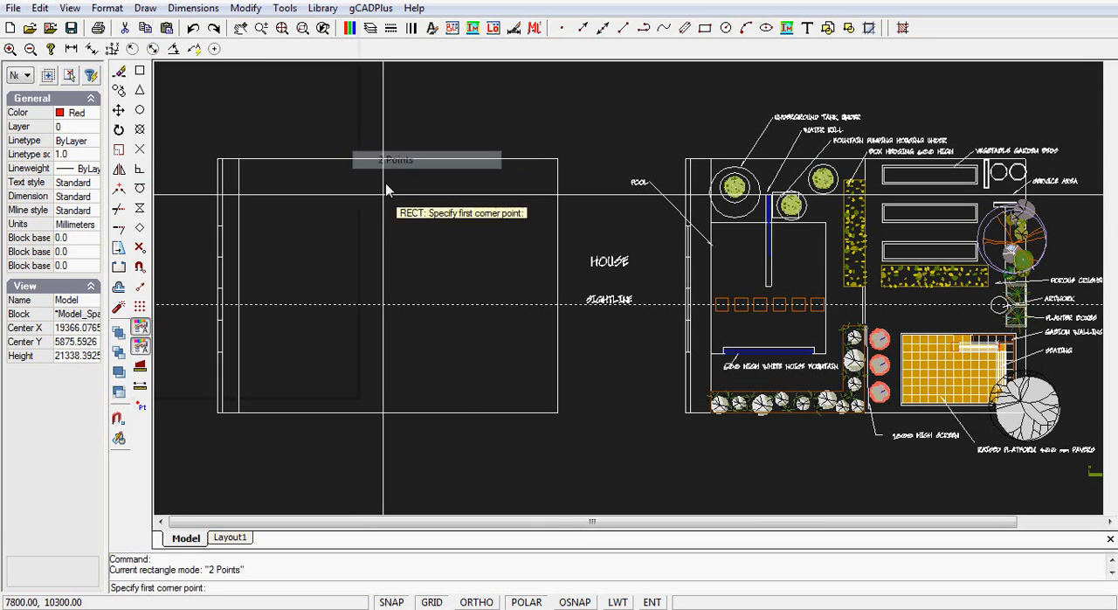
left_click(238, 213)
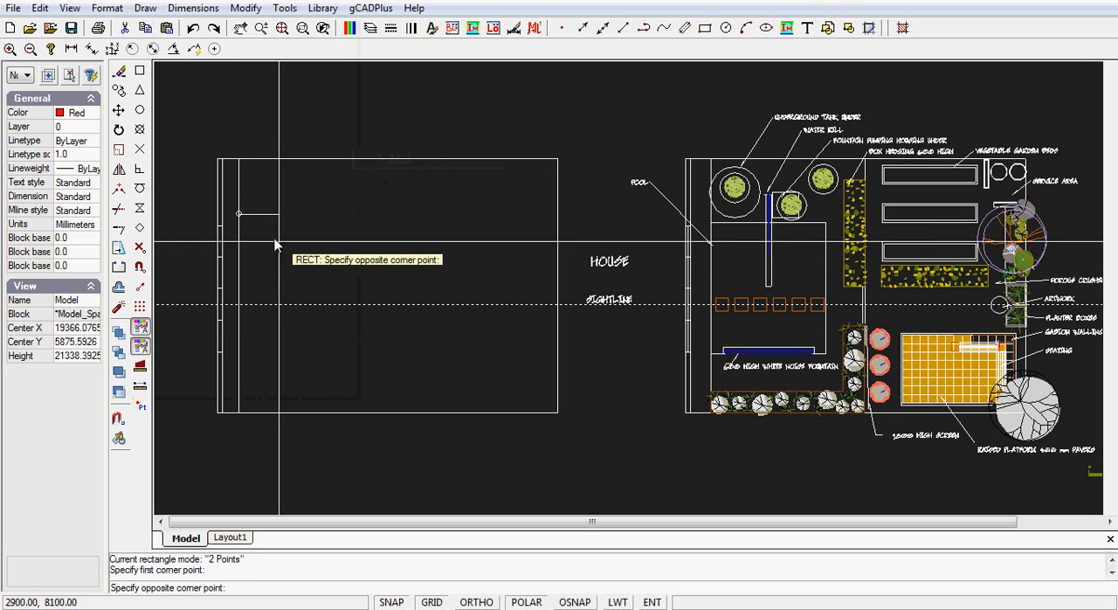
left_click(367, 356)
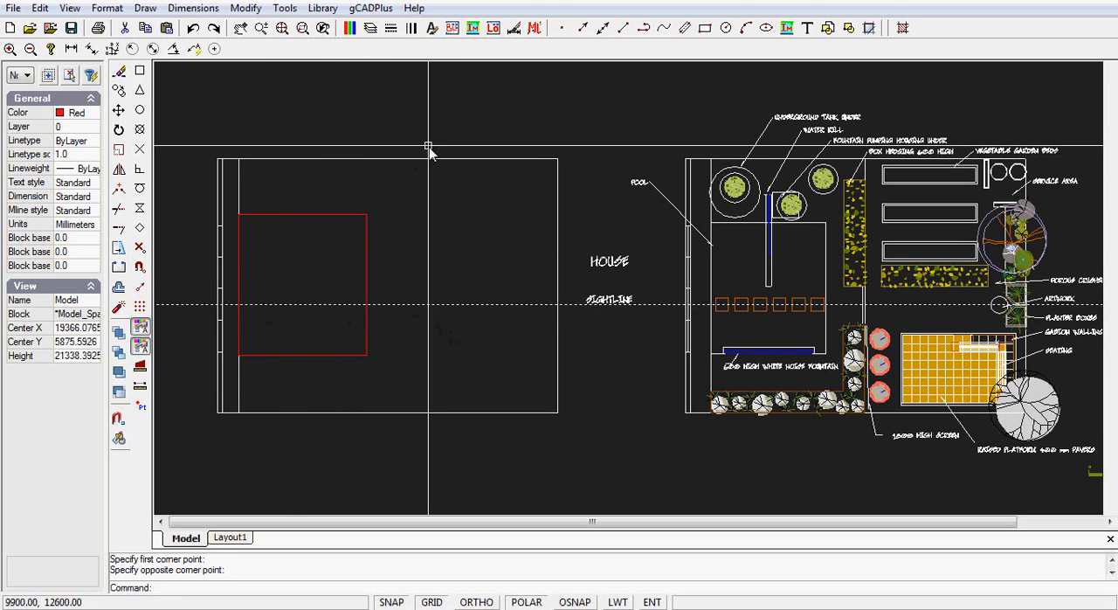
- Draw a vertical line about 15100 mm long at X 8900, crossing both horizontal boundaries of the empty plan
left_click(145, 8)
left_click(166, 30)
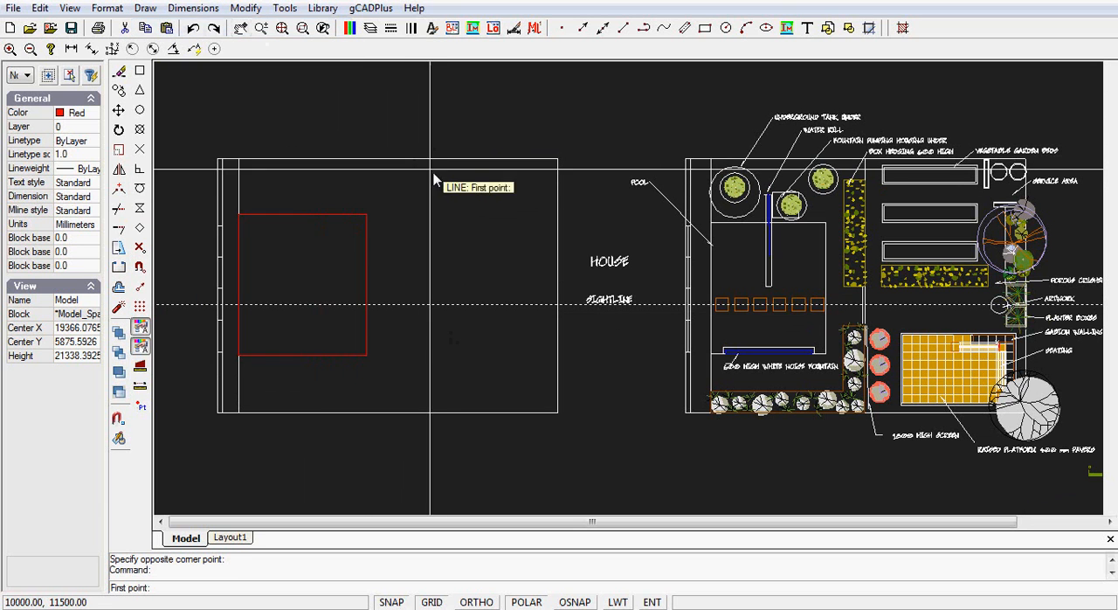
left_click(407, 129)
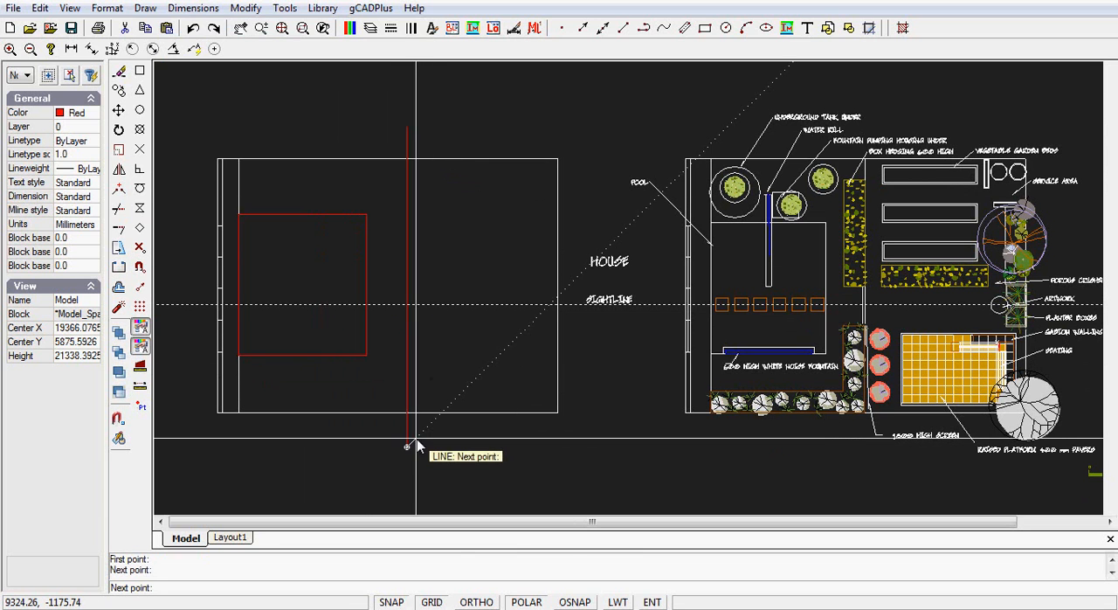
right_click(416, 440)
left_click(452, 446)
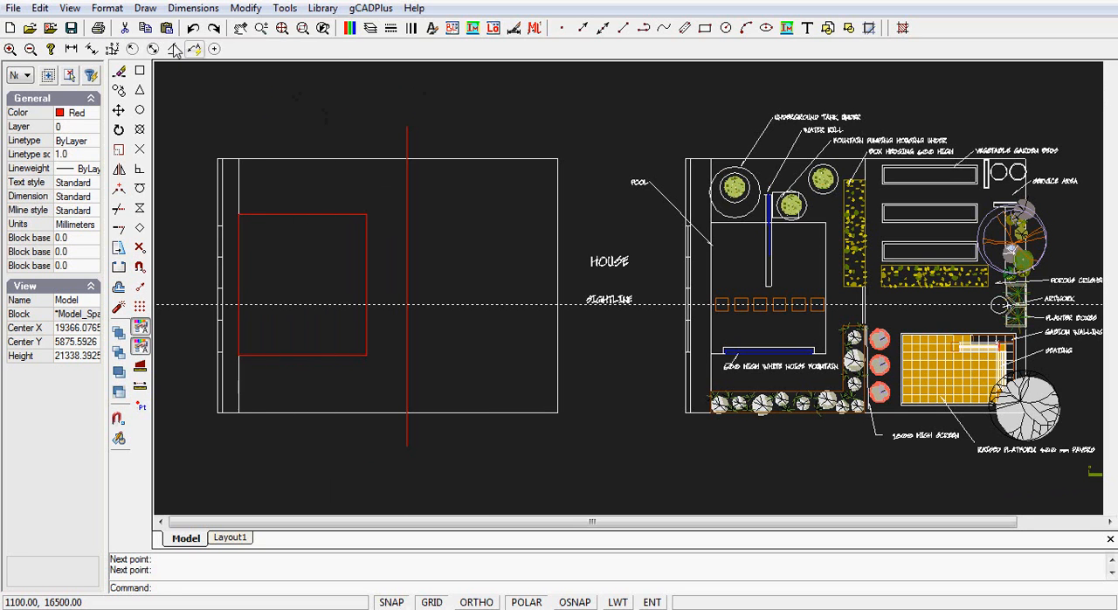
- Draw an upright two-point rectangle about 1100 by 4800 mm for the hedge, ending on the vertical line just above the sightline
left_click(145, 8)
mouse_move(190, 166)
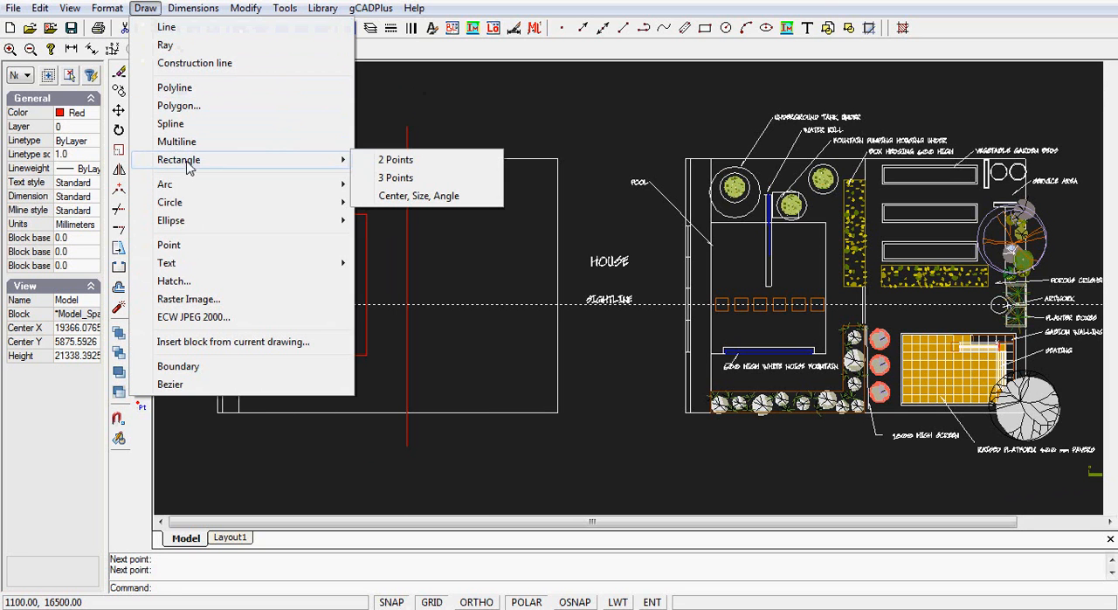
left_click(395, 161)
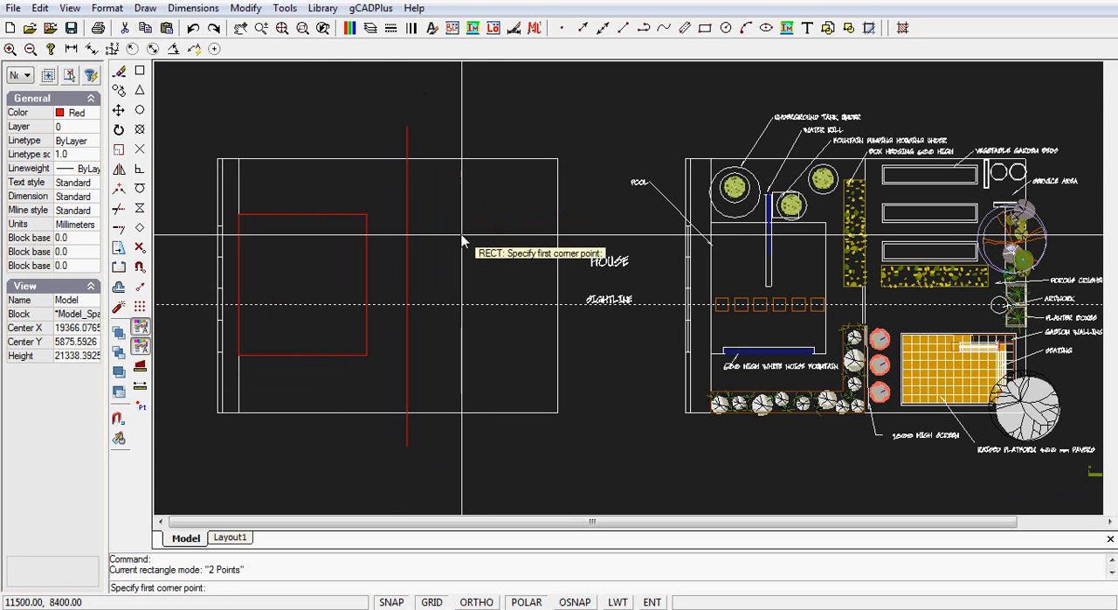
left_click(383, 191)
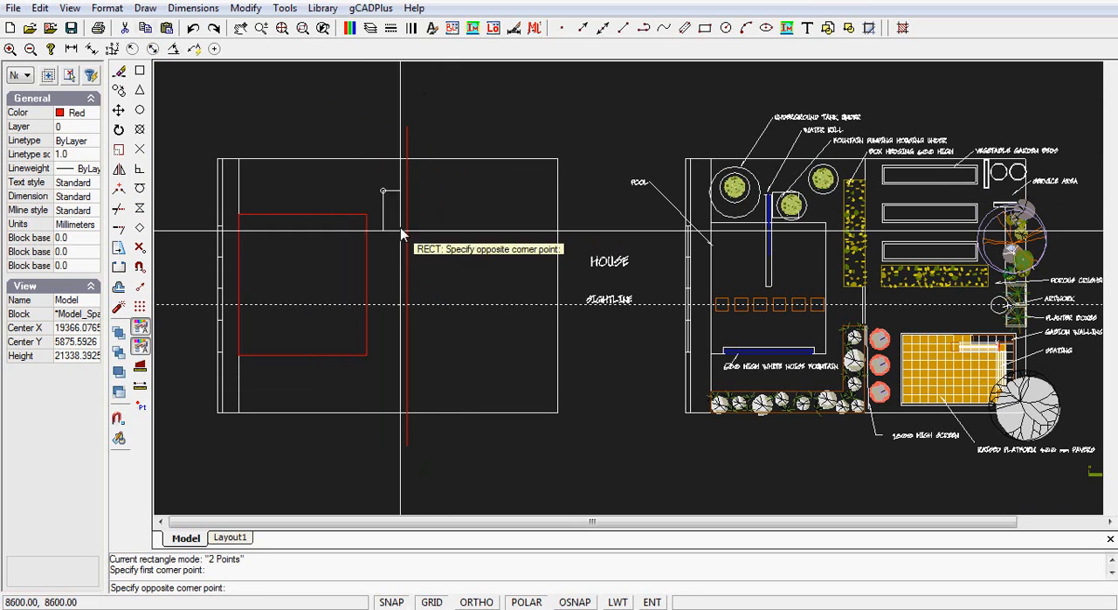
left_click(406, 292)
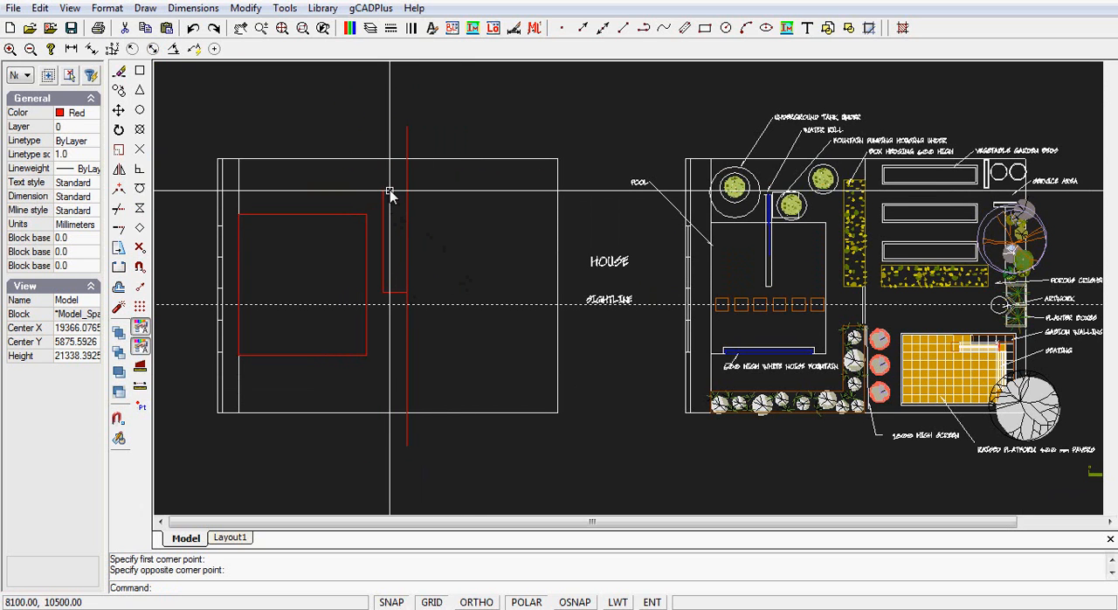
- Repeat the rectangle command to draw a horizontal hedge bed about 4900 by 1000 mm on the other side of the vertical line
right_click(455, 245)
left_click(476, 254)
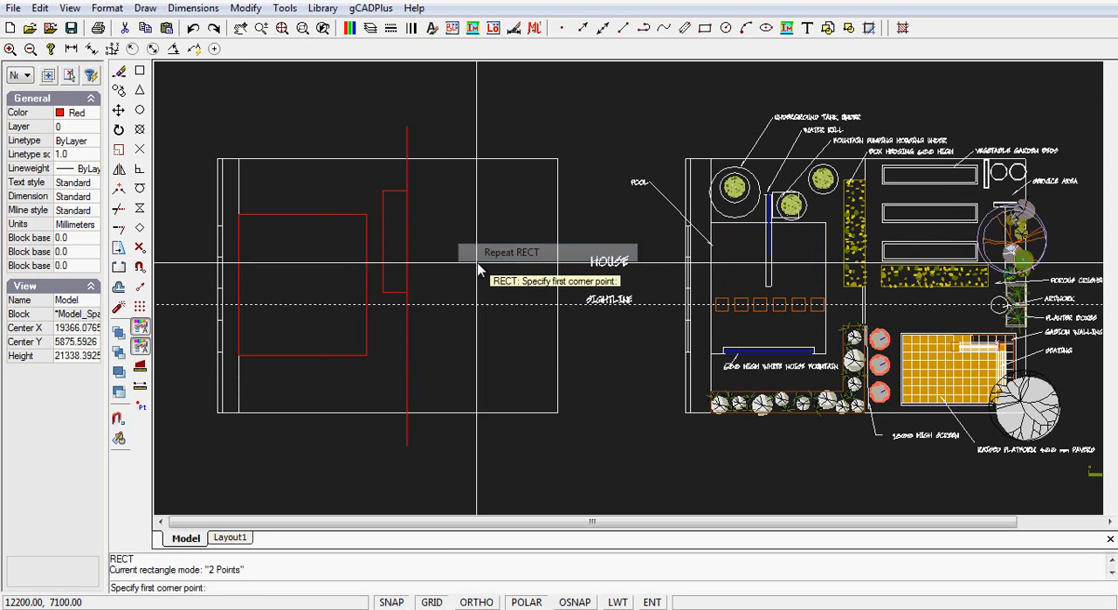
left_click(428, 291)
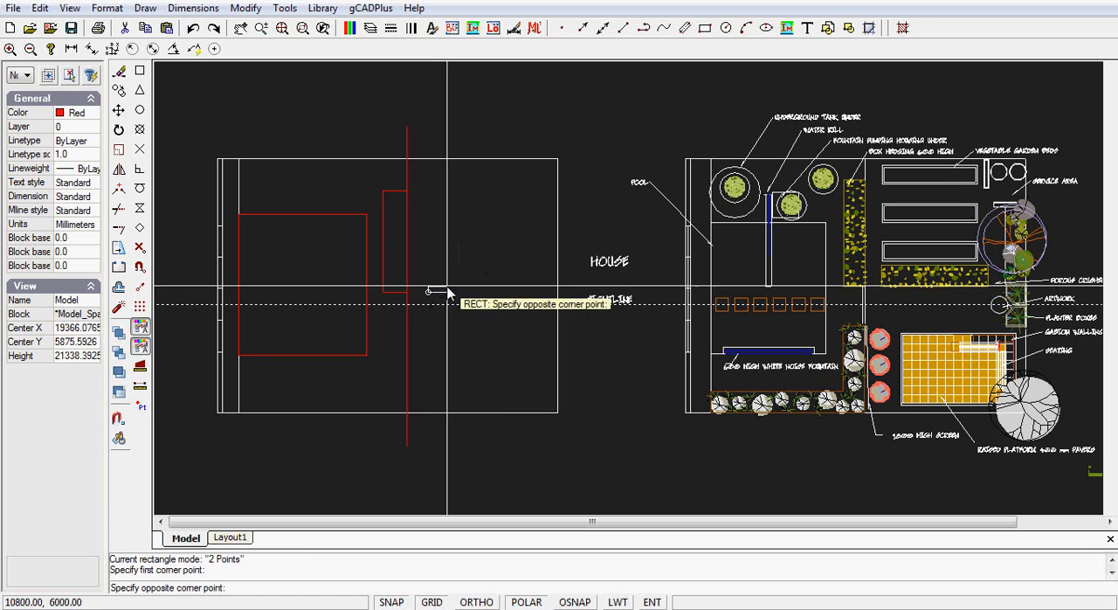
left_click(535, 278)
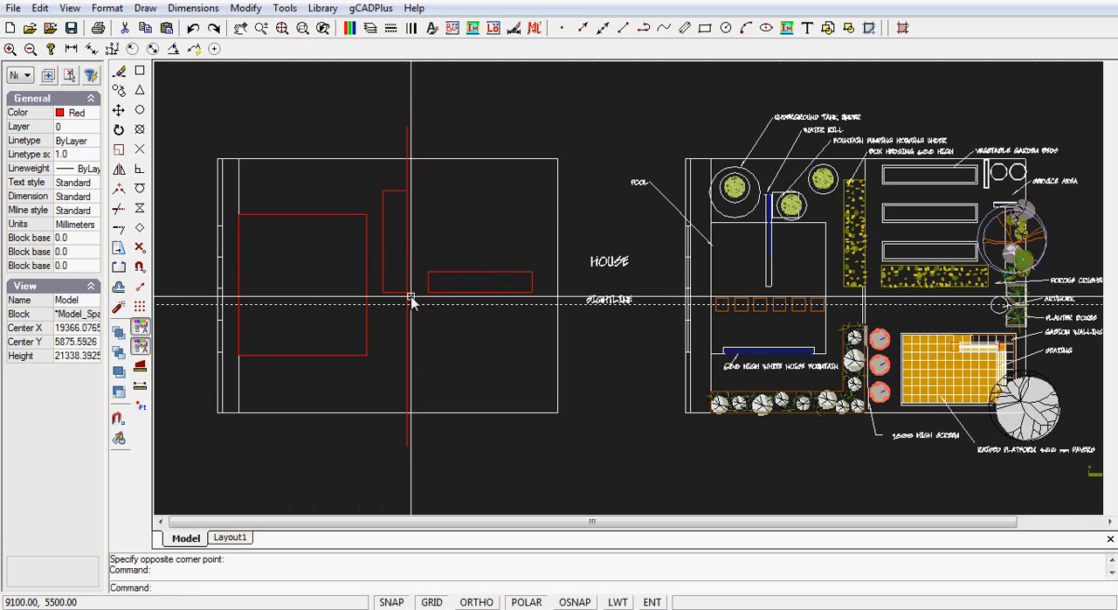
- Inspect the upright hedge rectangle and the overlapping vertical line by selecting each one in turn
scroll(407, 301, "up", 3)
scroll(455, 226, "down", 2)
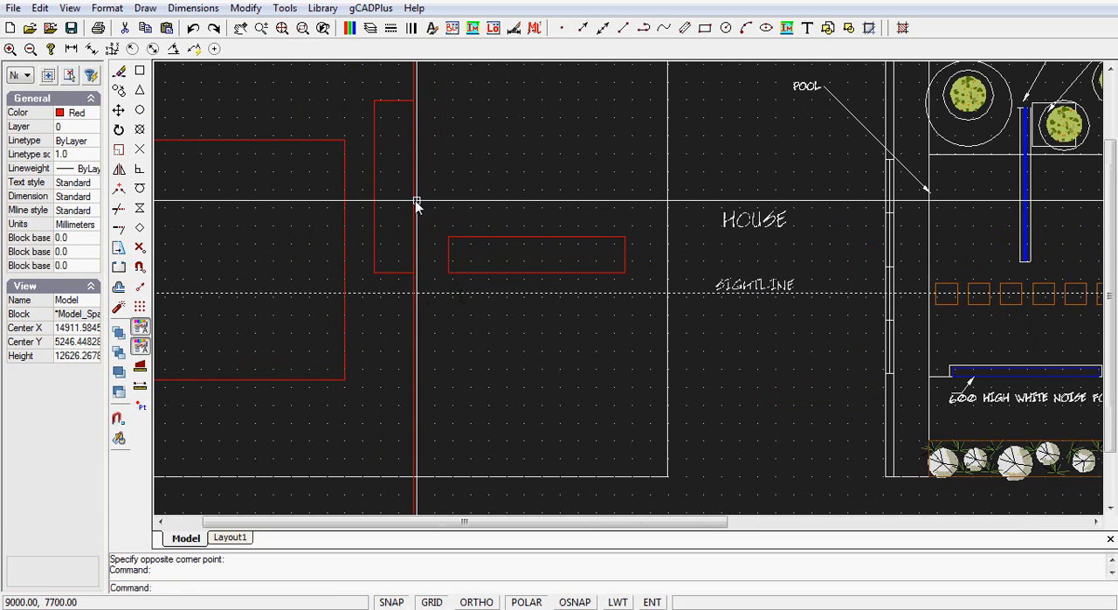
left_click(415, 215)
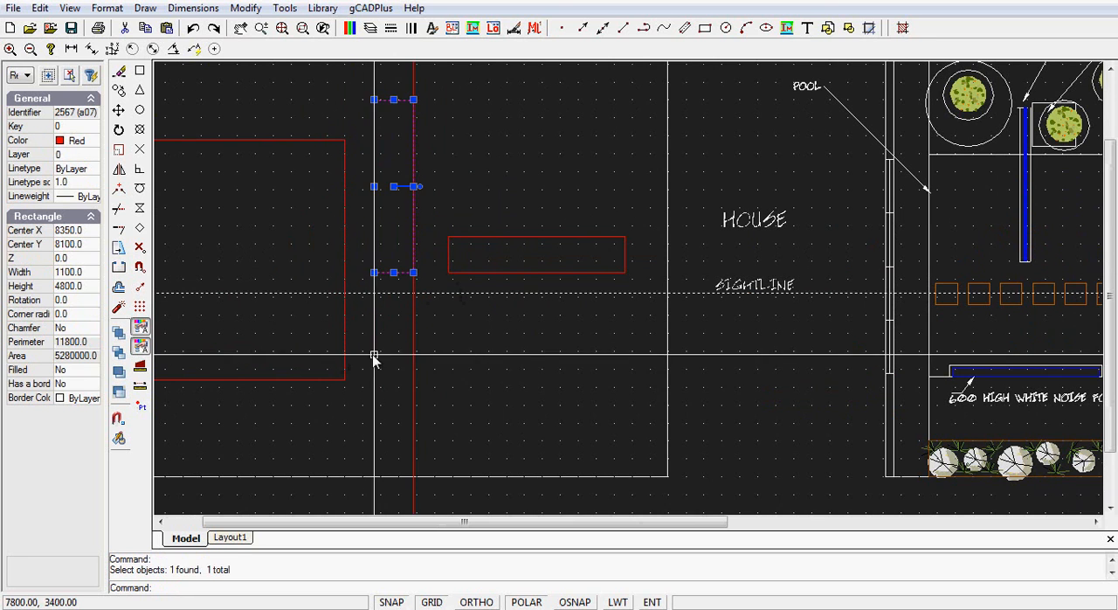
key("Escape")
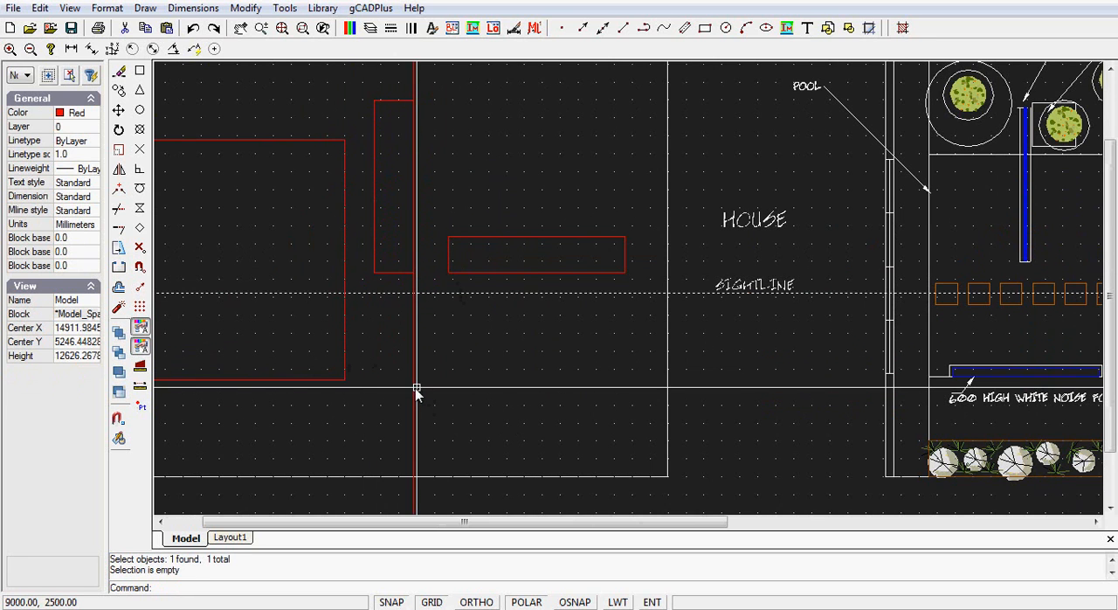
left_click(415, 394)
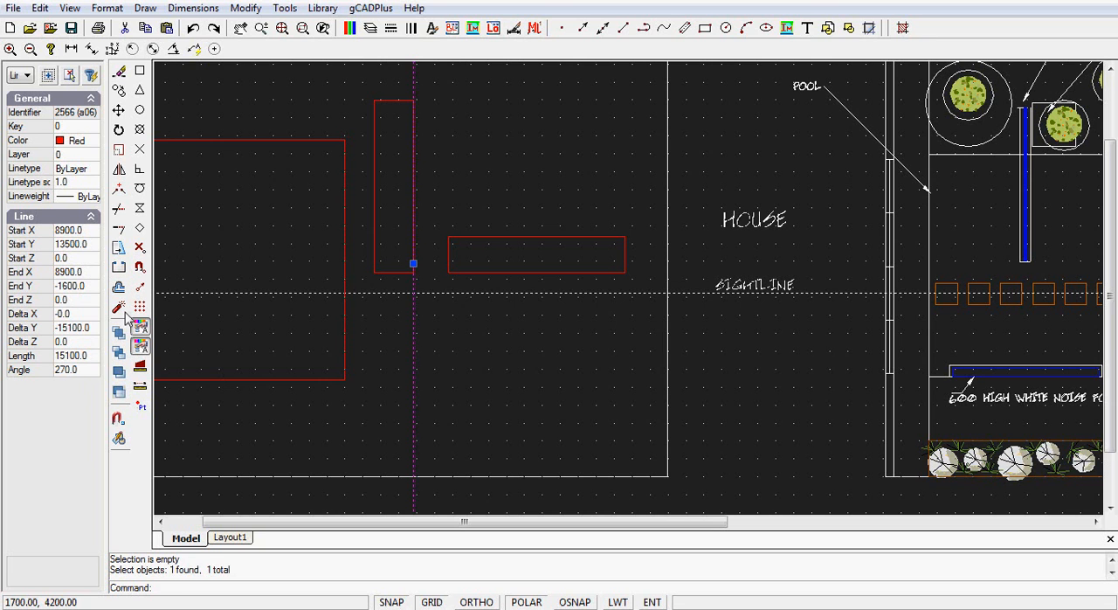
key("Escape")
scroll(492, 370, "down", 2)
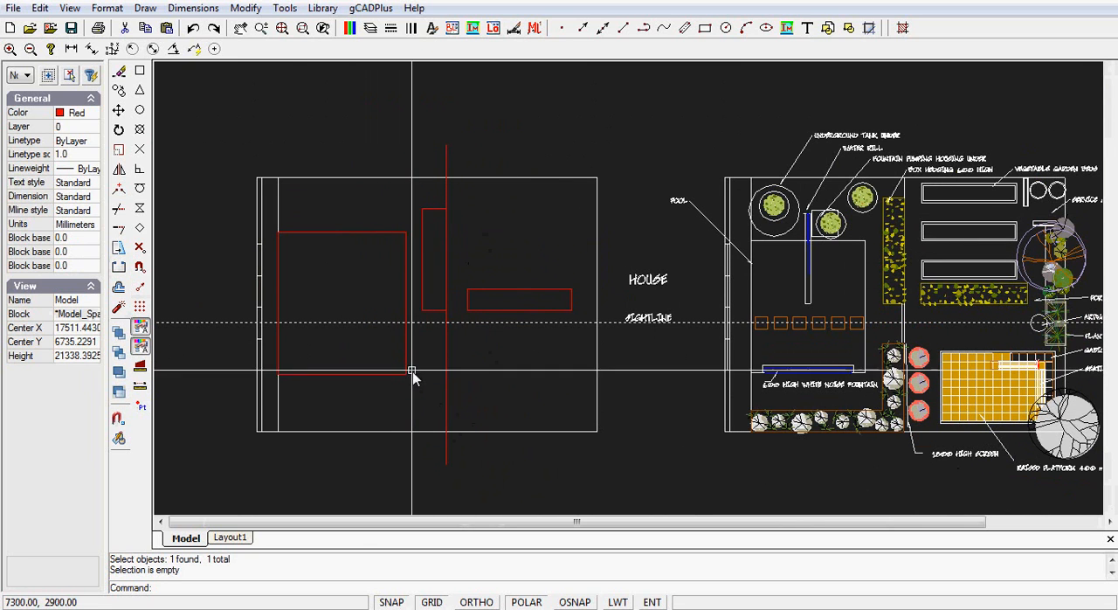
- Trim both overhanging ends of the red vertical line to the upper and lower plan boundaries
left_click(246, 7)
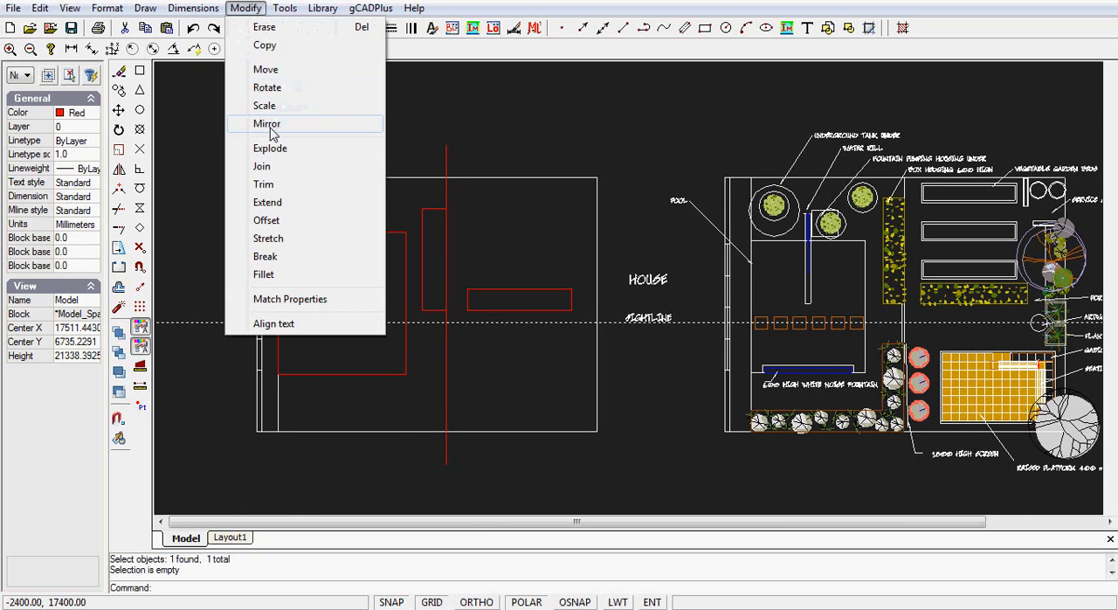
left_click(264, 184)
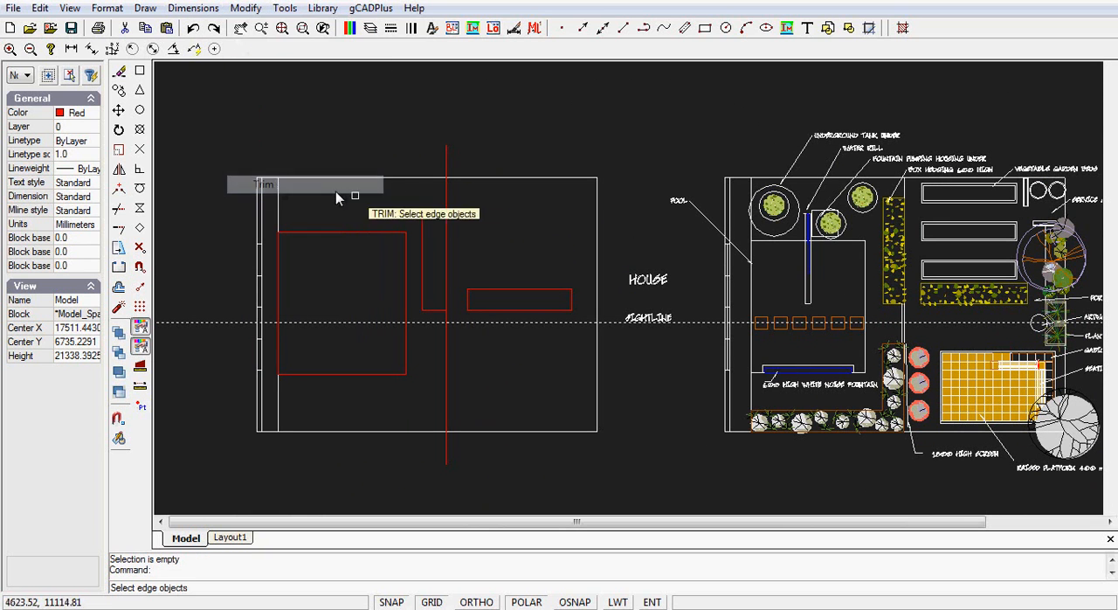
left_click(472, 179)
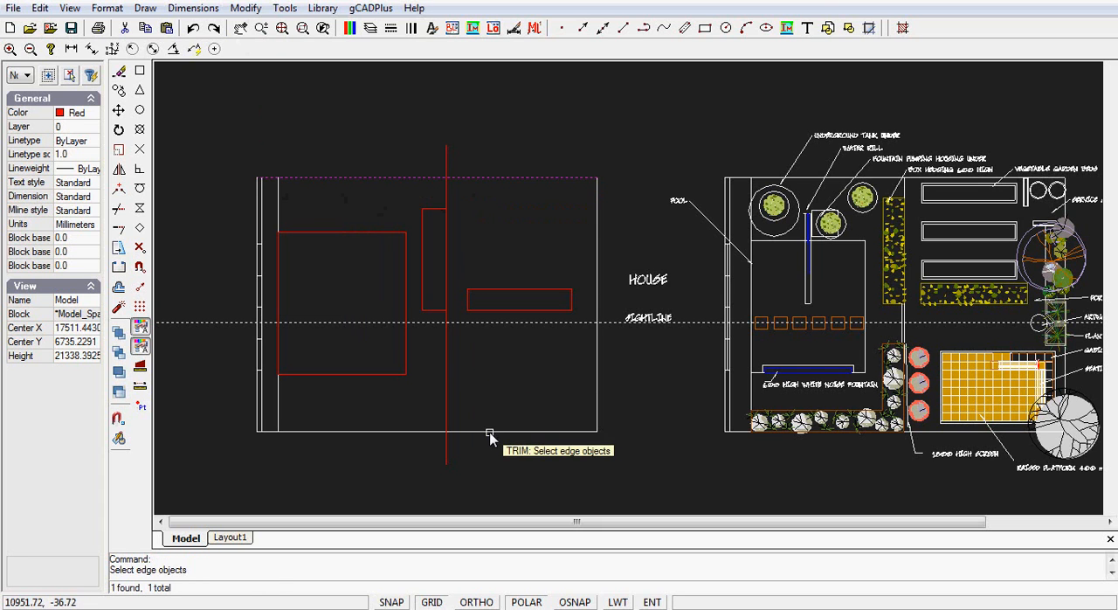
key("Return")
left_click(448, 461)
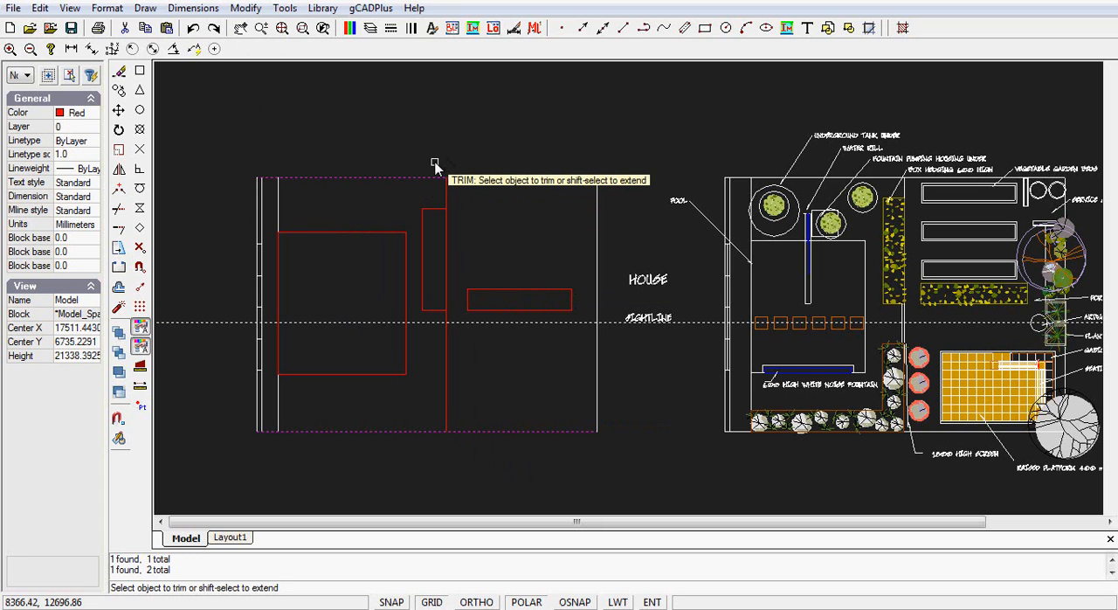
key("Return")
left_click(446, 369)
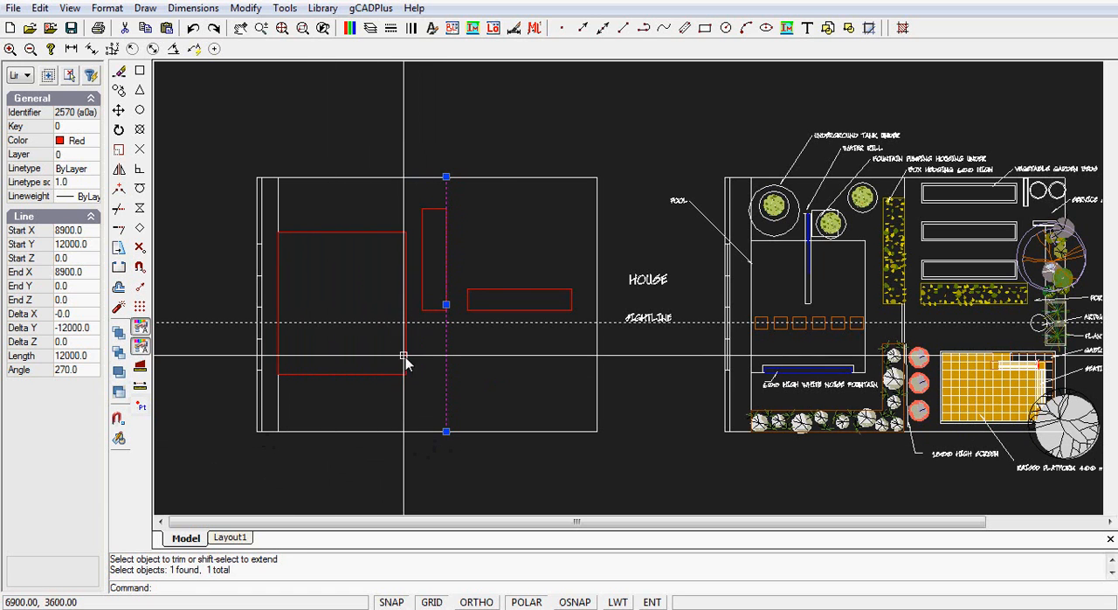
key("Escape")
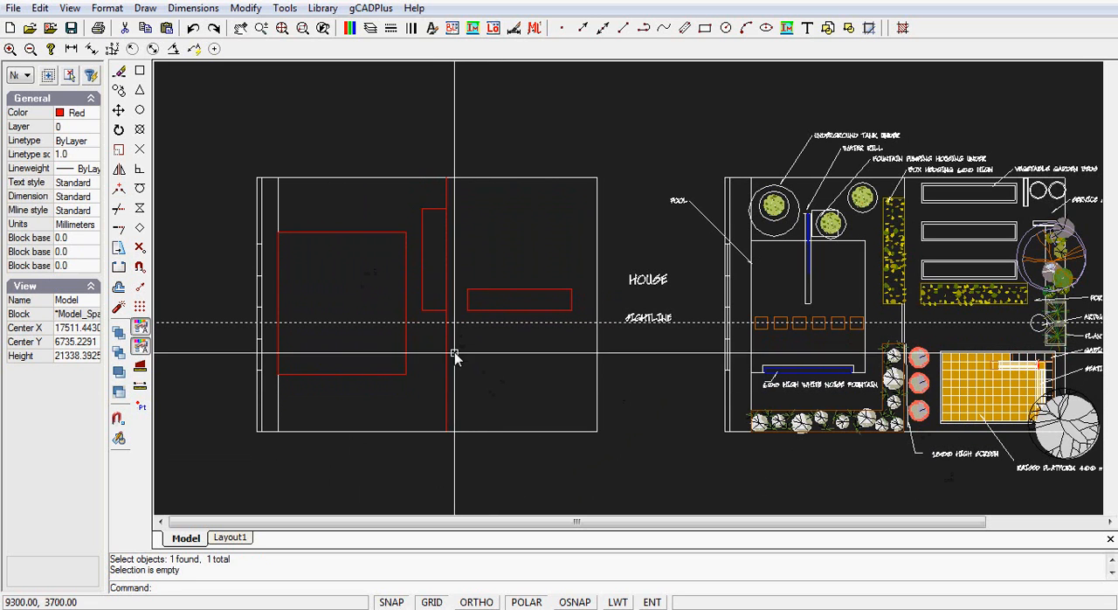
- Draw a thin upright two-point rectangle about 4900 mm long for the screen, beside the vertical line between the sightline and the lower boundary
left_click(145, 9)
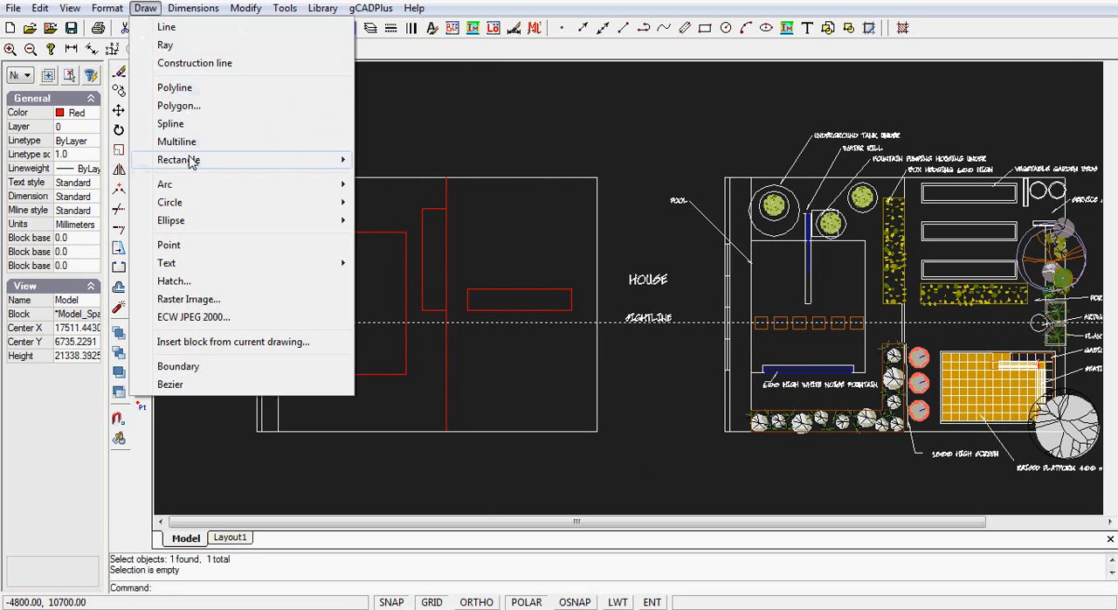
mouse_move(194, 168)
left_click(390, 163)
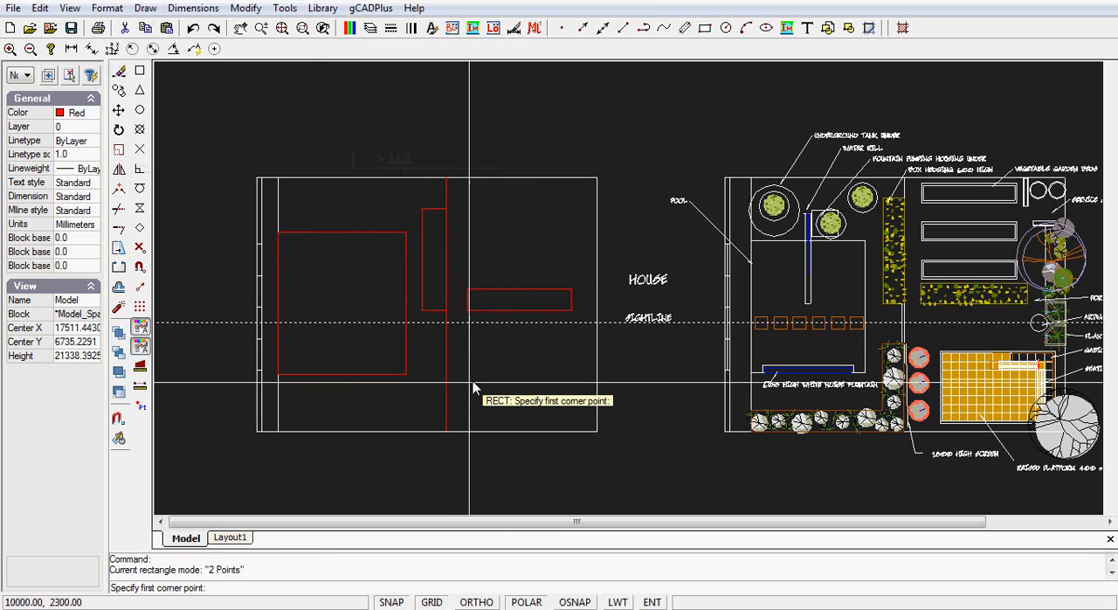
scroll(450, 375, "up", 5)
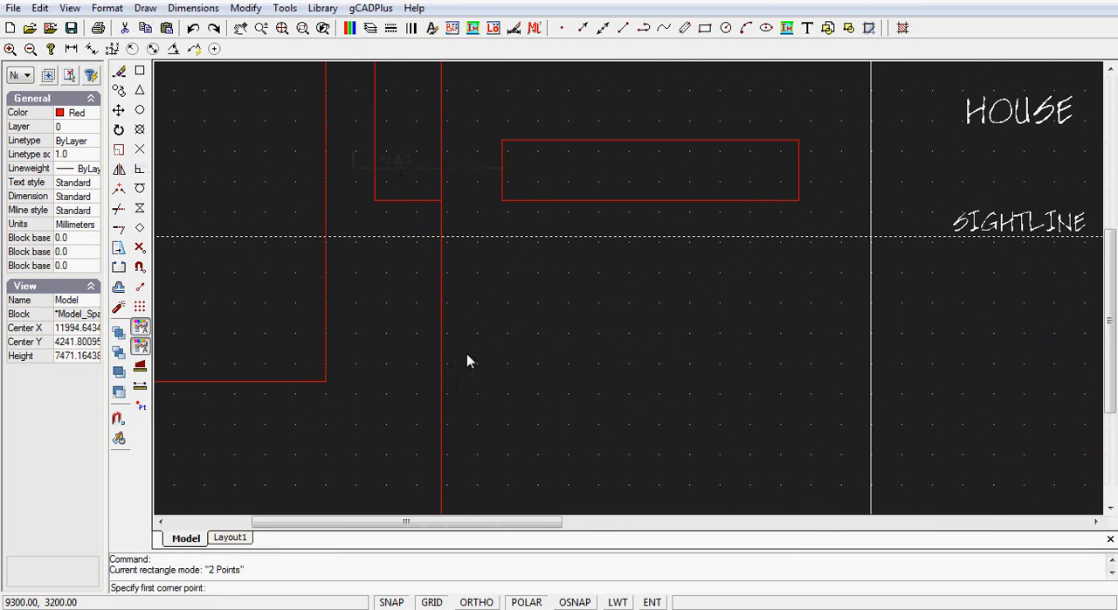
middle_click_drag(467, 358, 454, 242)
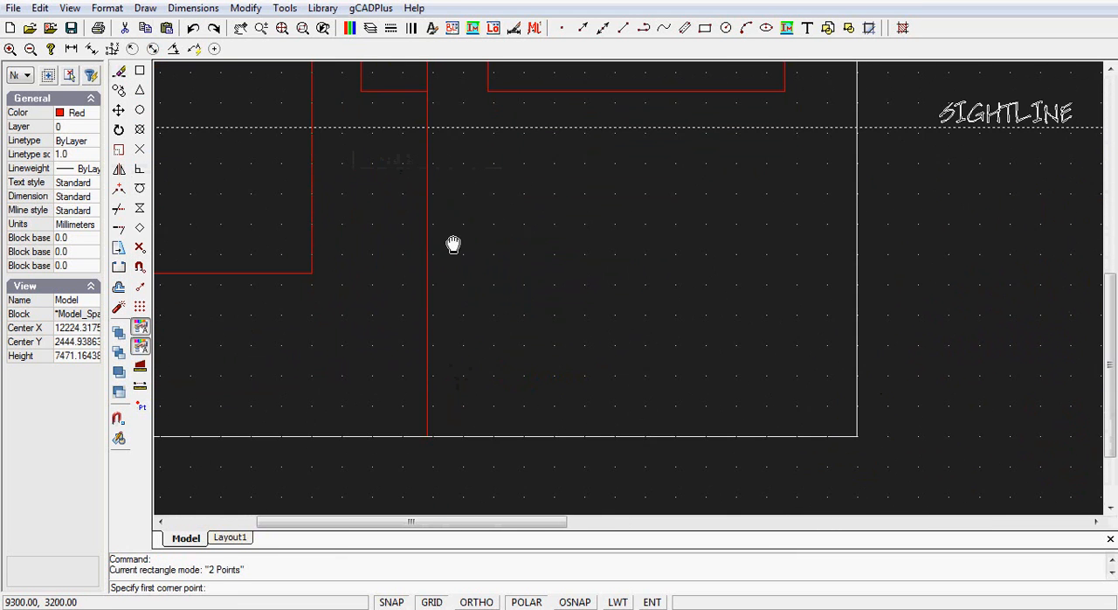
left_click(437, 143)
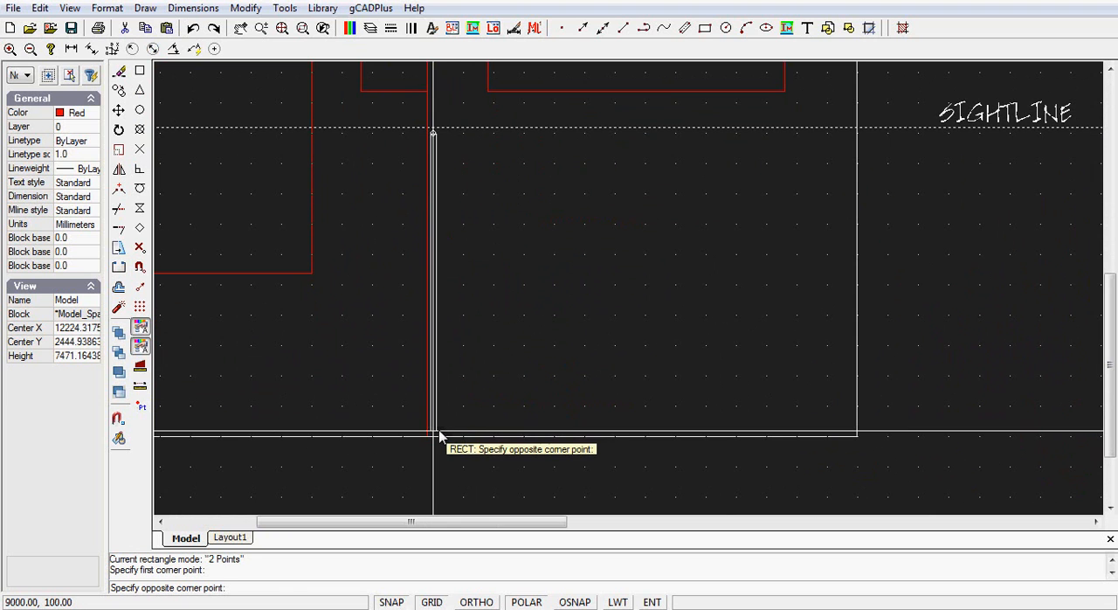
left_click(440, 435)
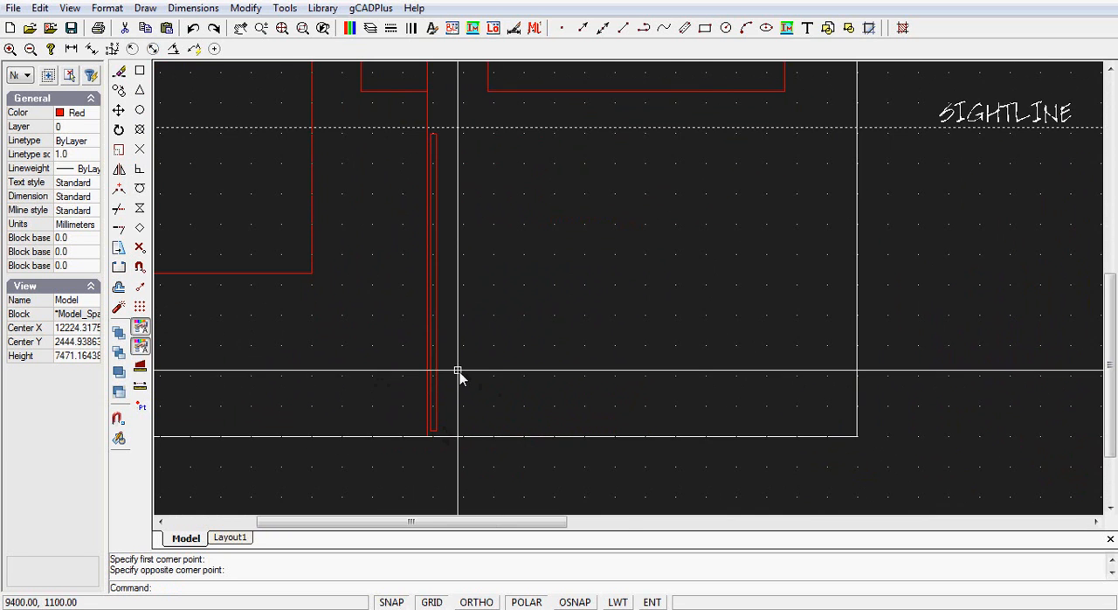
- Draw a two-point rectangle about 4600 by 4100 mm for the raised platform, between the sightline and the lower boundary
scroll(459, 371, "down", 1)
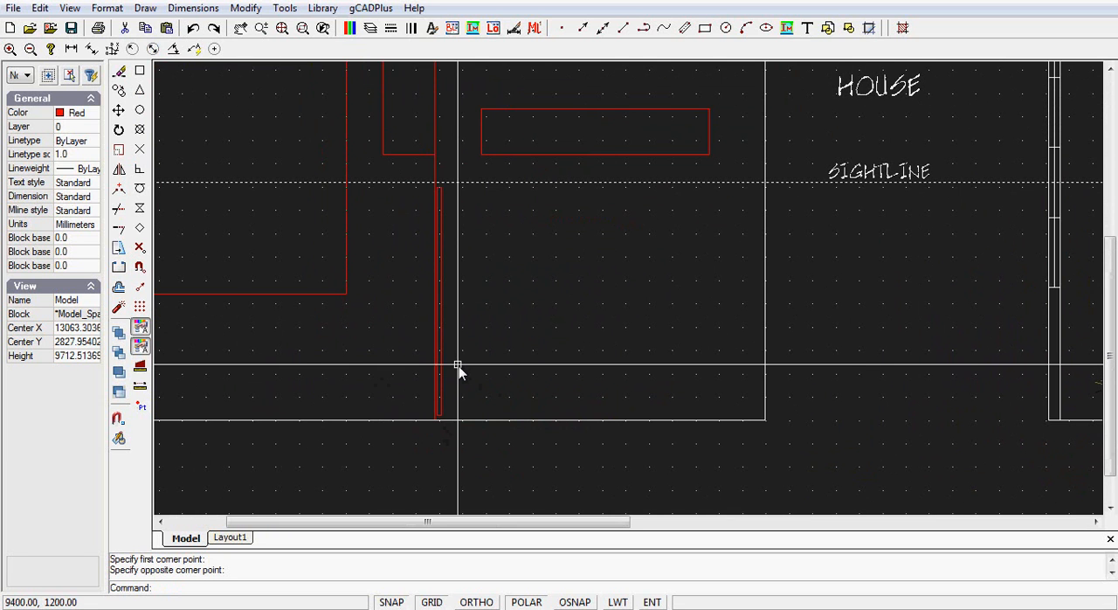
scroll(503, 335, "down", 1)
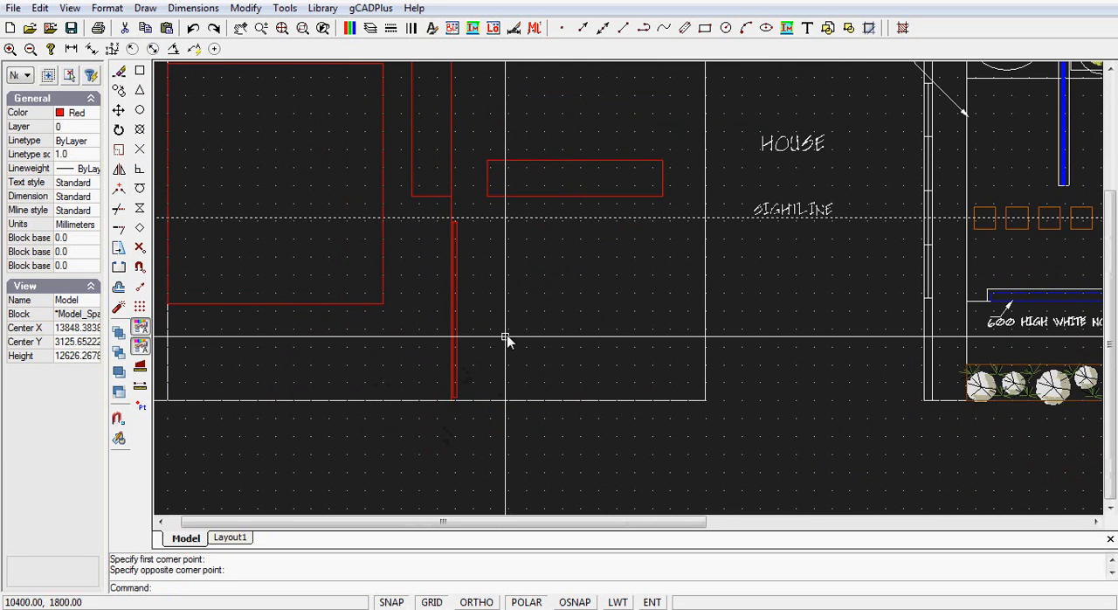
middle_click_drag(531, 332, 362, 293)
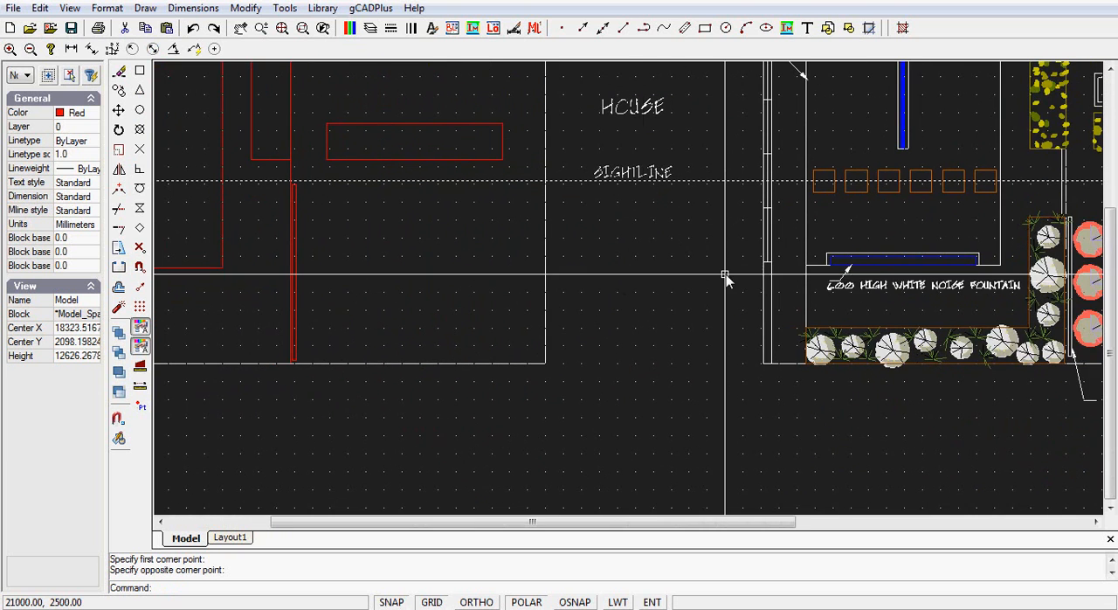
middle_click_drag(768, 272, 559, 279)
scroll(568, 288, "down", 1)
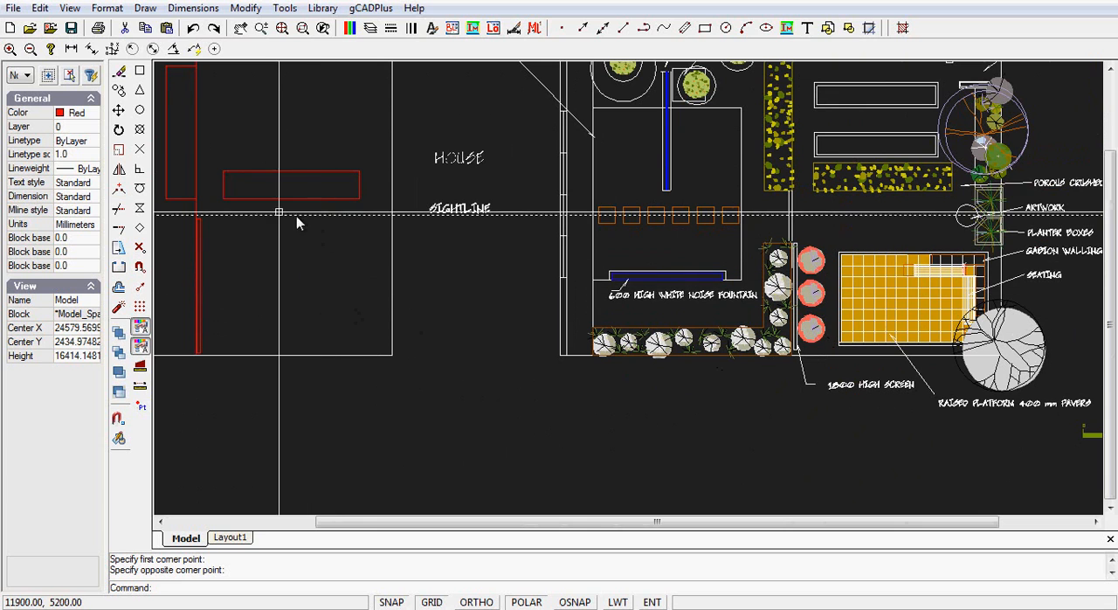
left_click(146, 9)
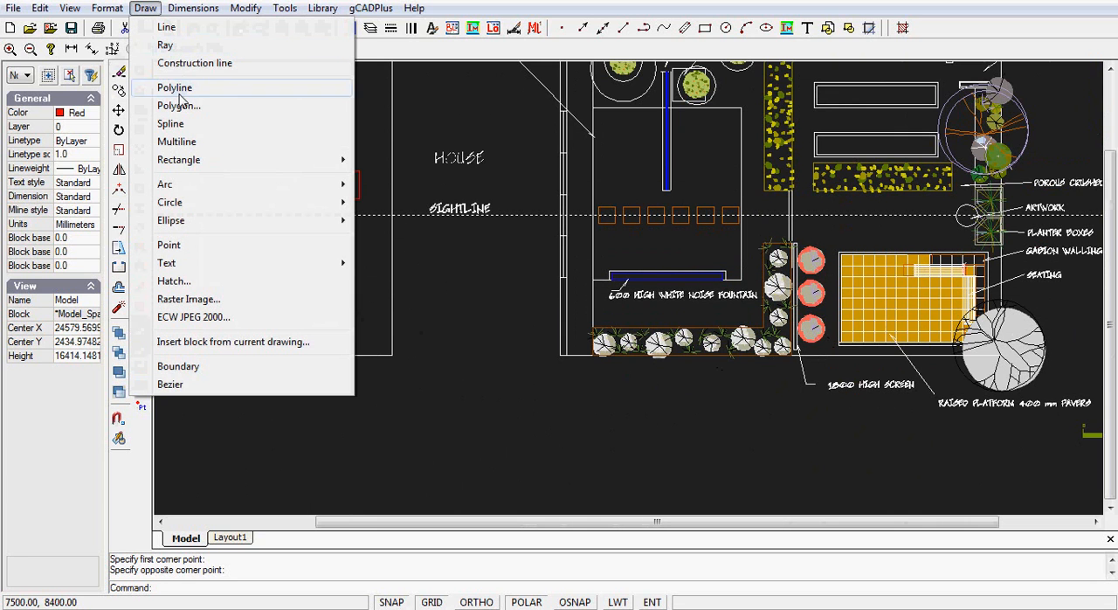
mouse_move(211, 165)
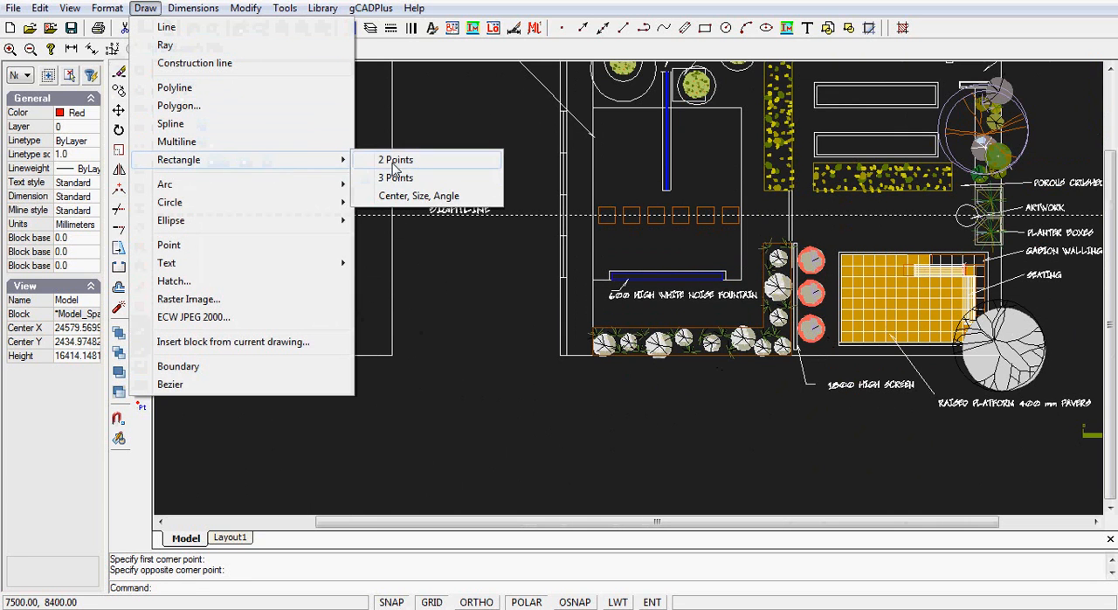
left_click(395, 161)
left_click(229, 229)
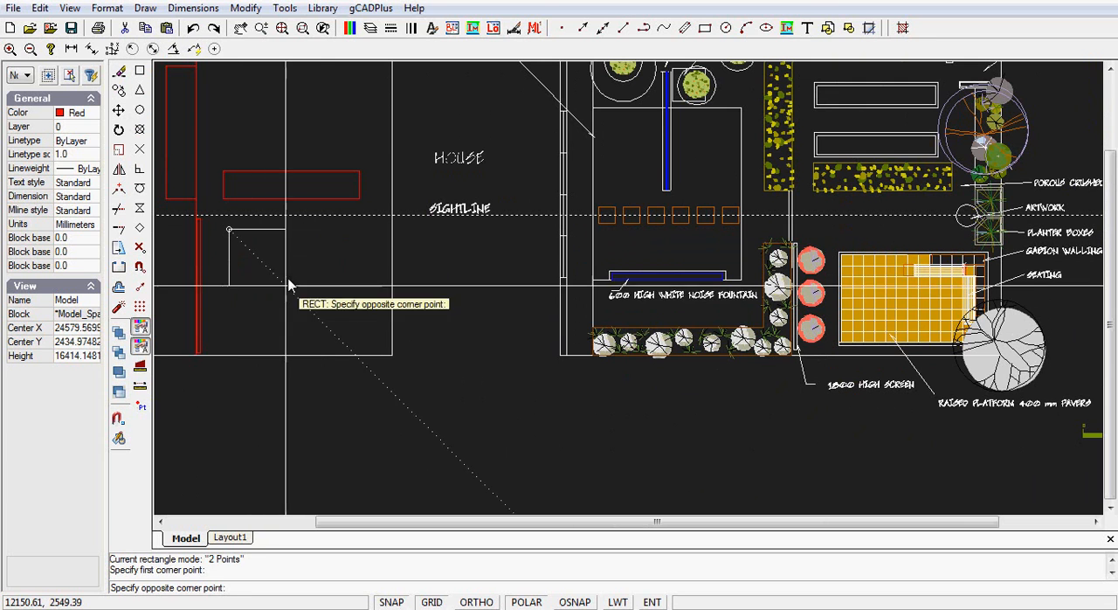
- Move the platform rectangle by its centre so its house-side edge lines up with the horizontal hedge bed above
left_click(293, 232)
left_click(293, 286)
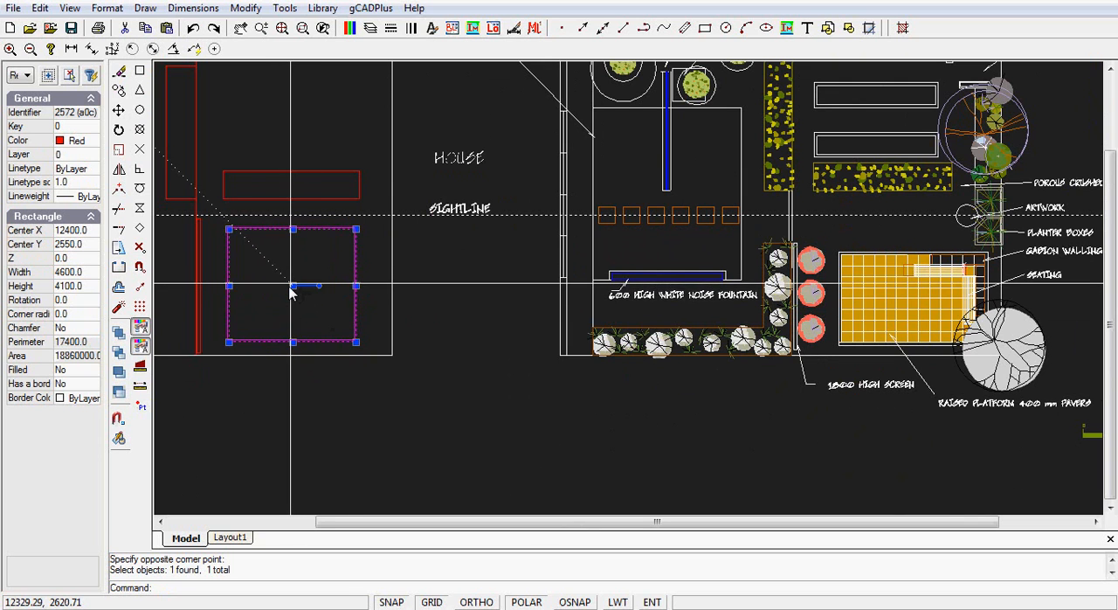
key("Escape")
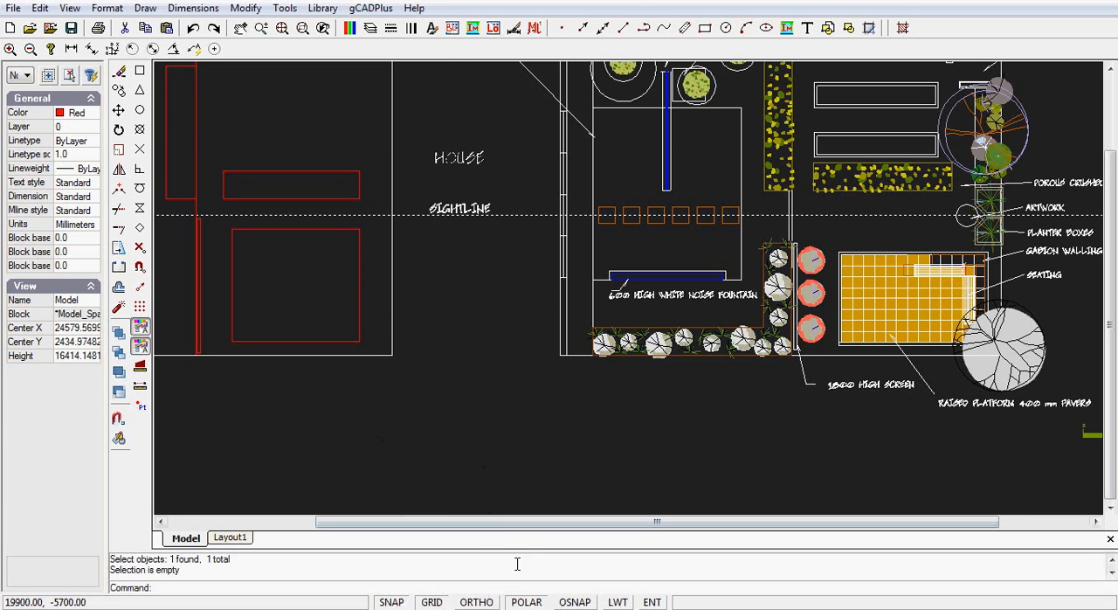
- Draw a two-point rectangle about 4900 by 700 mm for a vegetable bed, just inside the upper boundary above the horizontal hedge bed
scroll(407, 367, "down", 1)
mouse_move(392, 394)
middle_mouse_down()
mouse_move(449, 416)
mouse_move(544, 394)
middle_mouse_up()
scroll(385, 346, "up", 2)
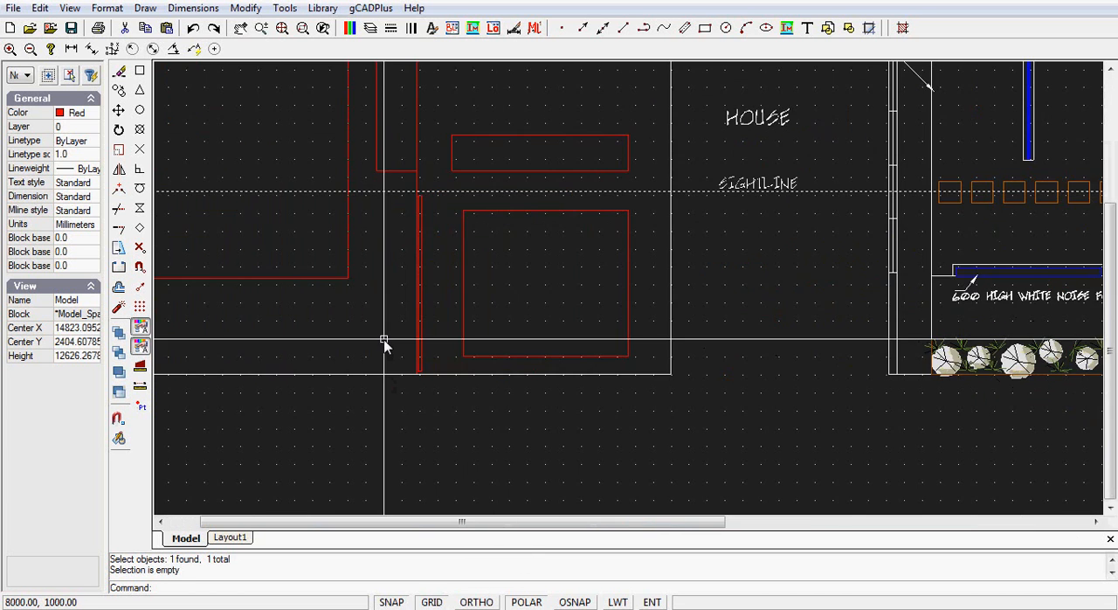
scroll(385, 345, "down", 2)
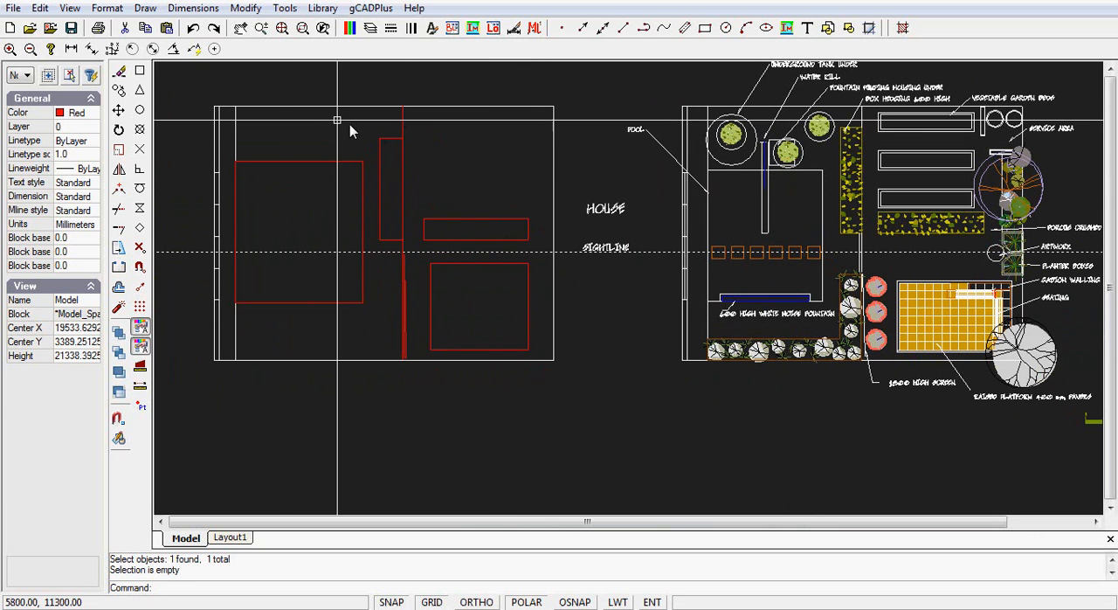
left_click(145, 8)
mouse_move(301, 163)
left_click(394, 161)
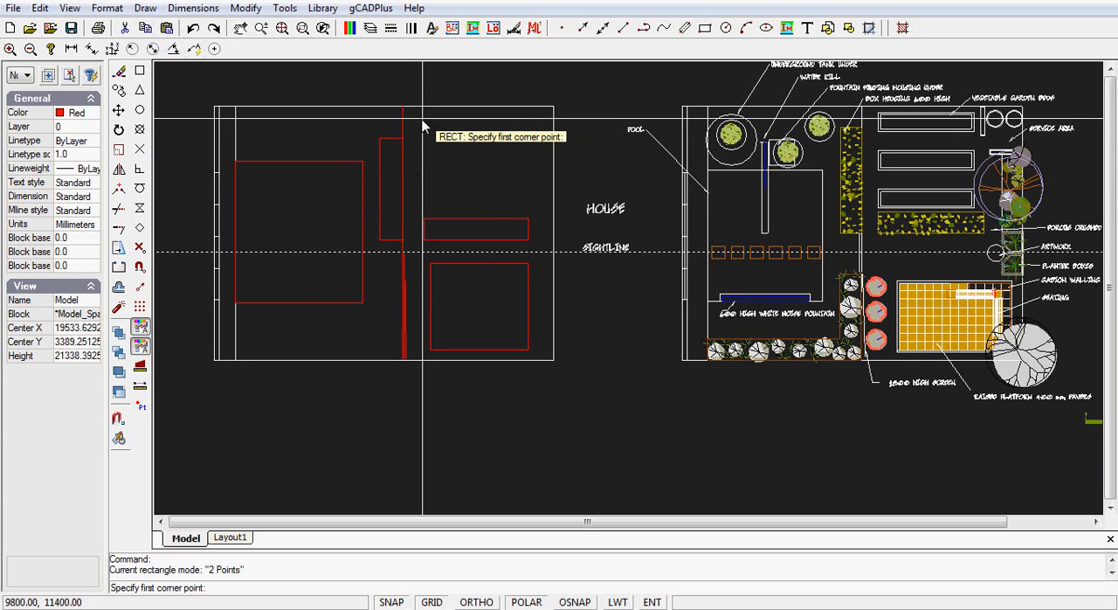
scroll(424, 120, "up", 2)
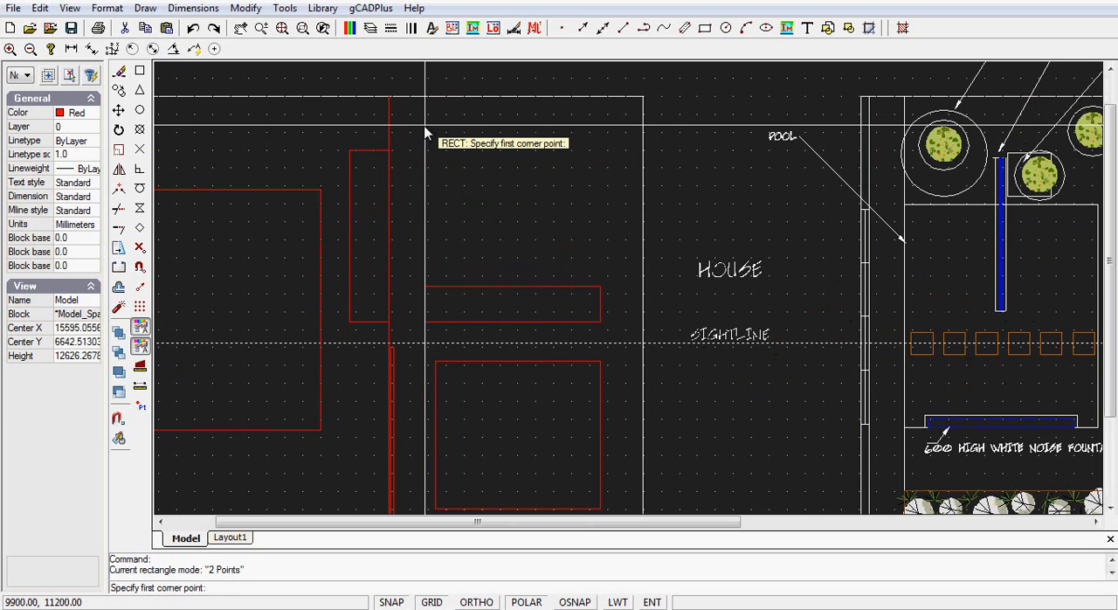
left_click(425, 128)
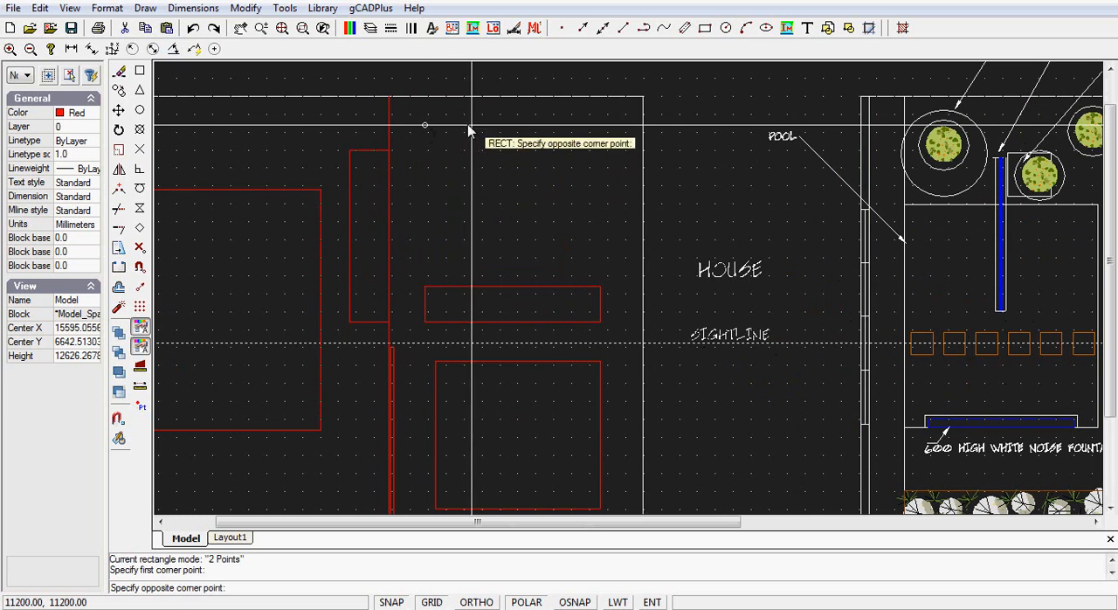
left_click(600, 151)
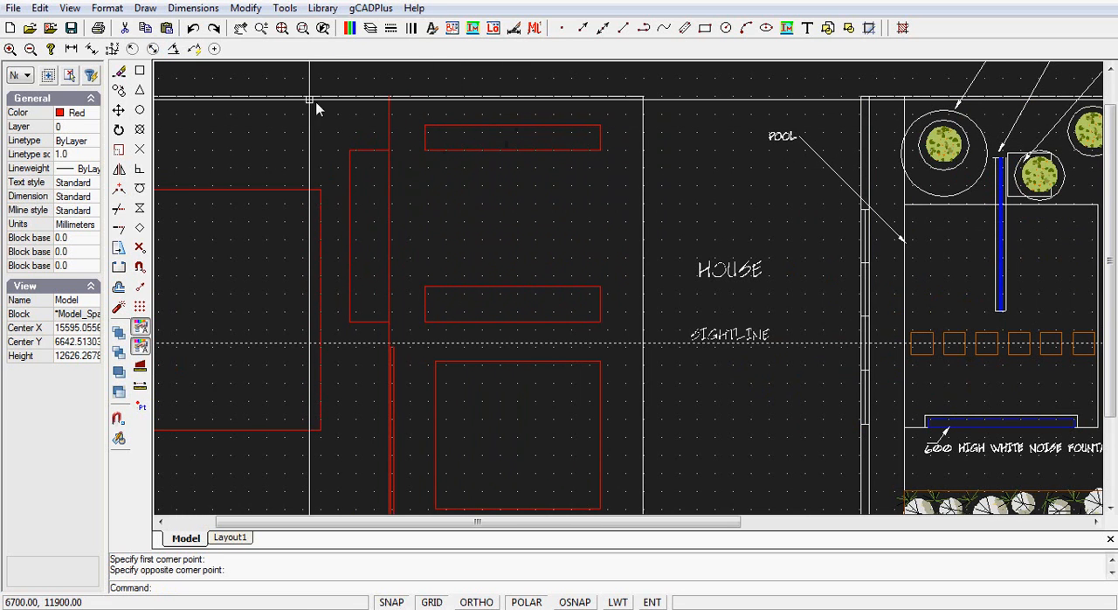
- Offset the vegetable bed rectangle inward by a distance of 90 mm
left_click(246, 8)
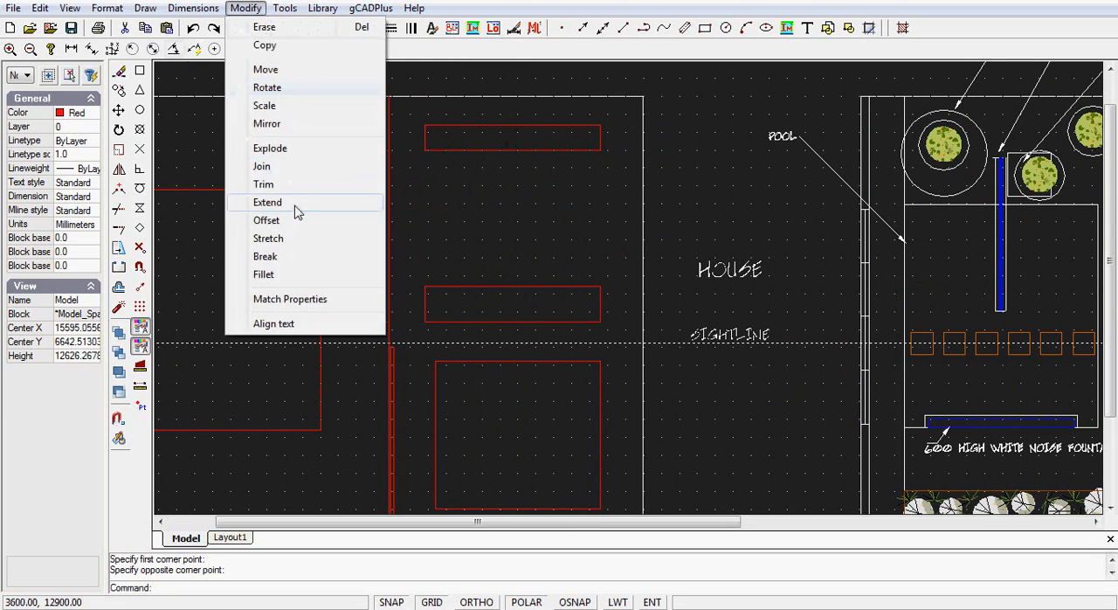
left_click(267, 221)
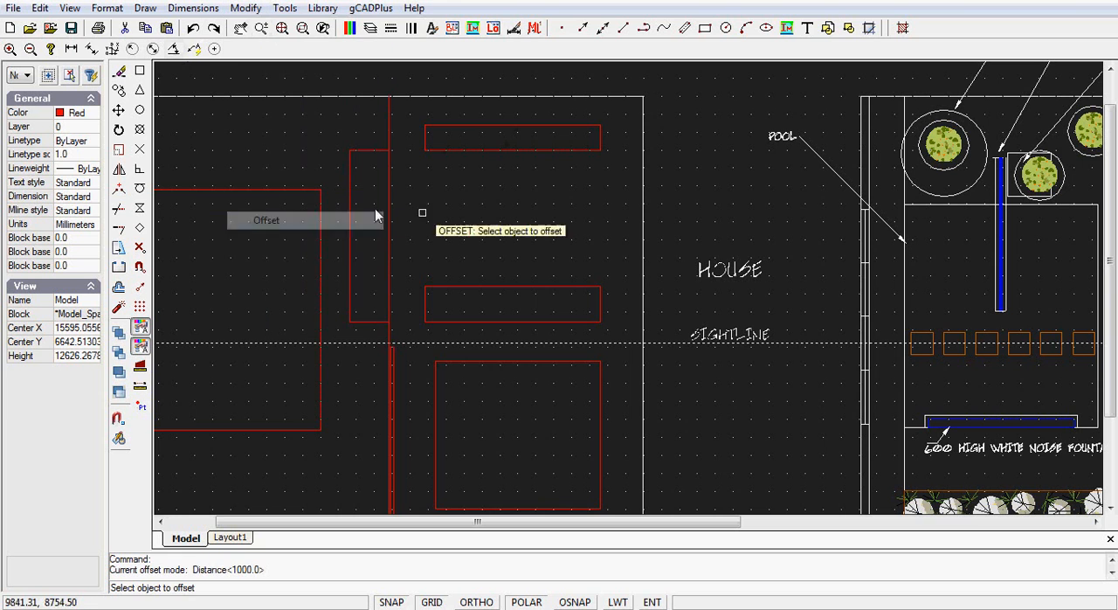
left_click(467, 126)
right_click(470, 134)
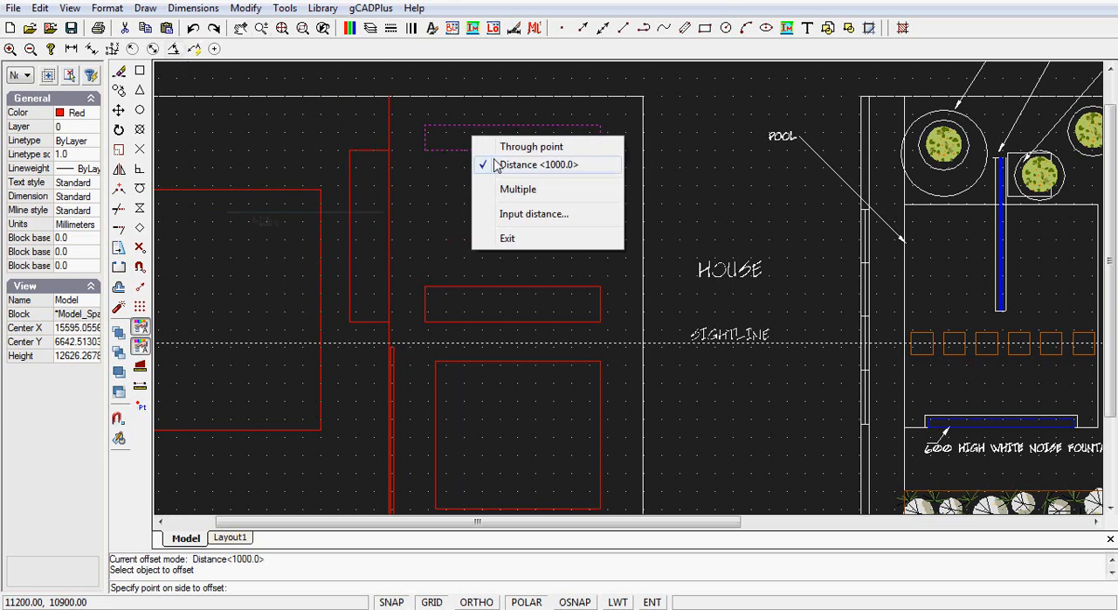
left_click(529, 147)
right_click(500, 137)
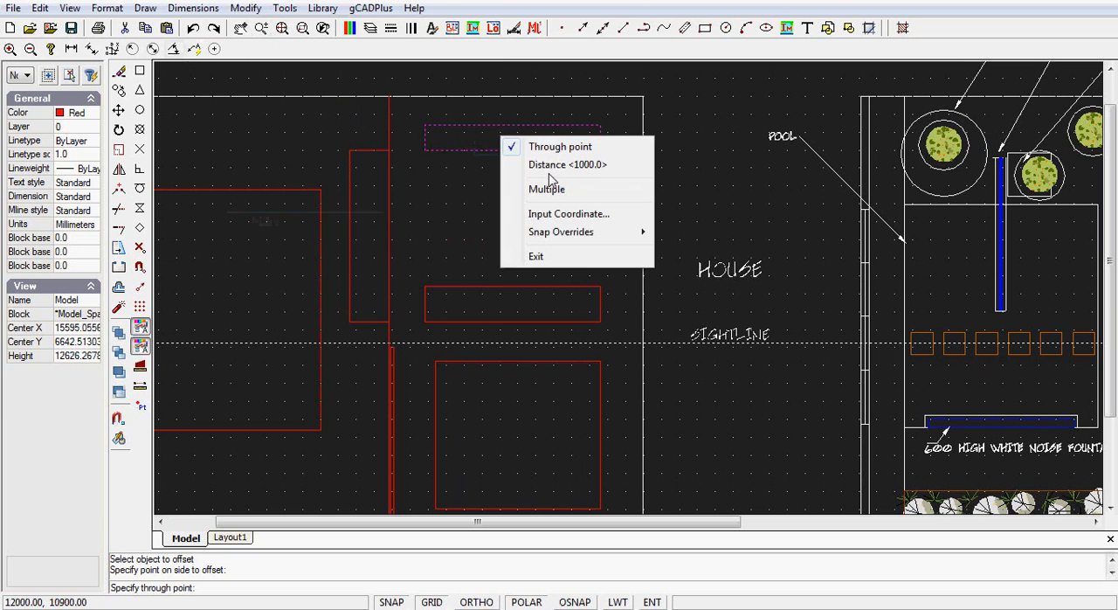
left_click(539, 167)
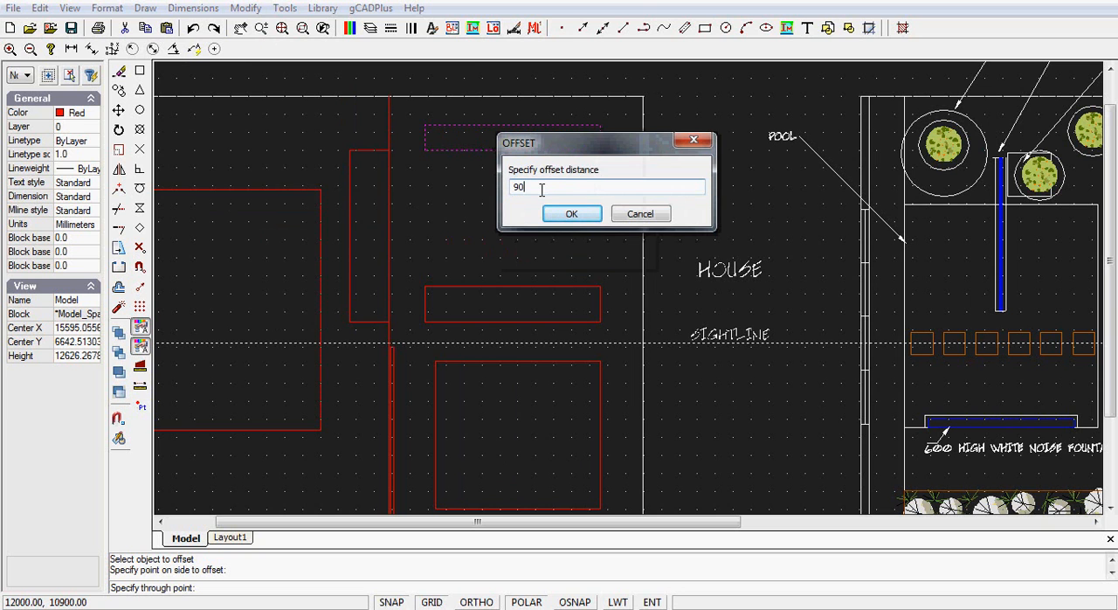
left_click(563, 220)
left_click(499, 131)
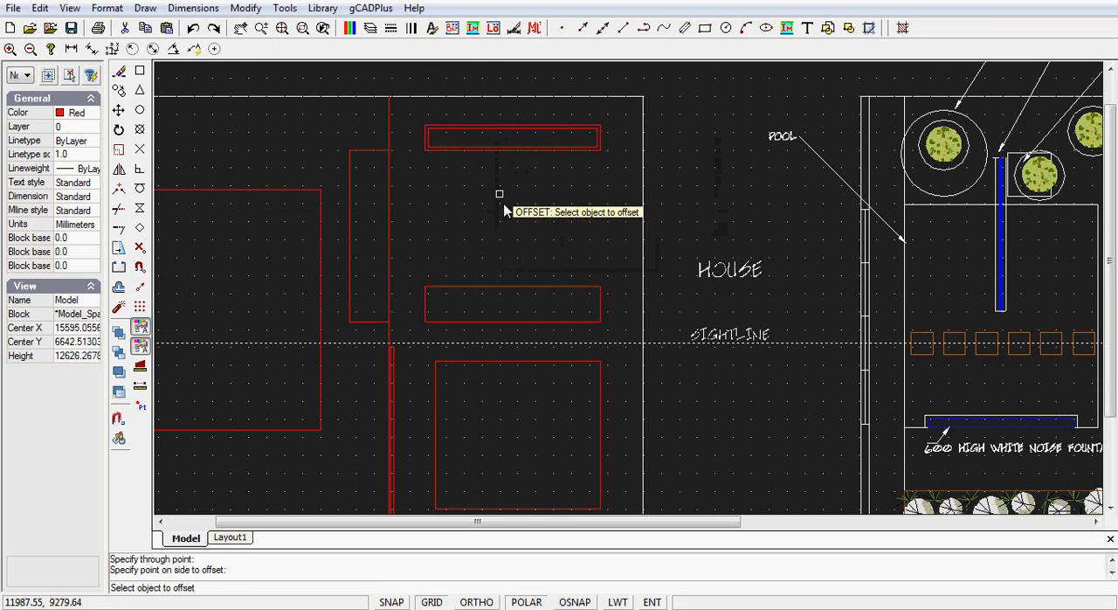
right_click(577, 189)
left_click(606, 295)
- Copy both vegetable bed rectangles from their centre three times straight down, about 1200, 2300 and 3500 mm below the original
left_click_drag(410, 114, 610, 180)
right_click(602, 190)
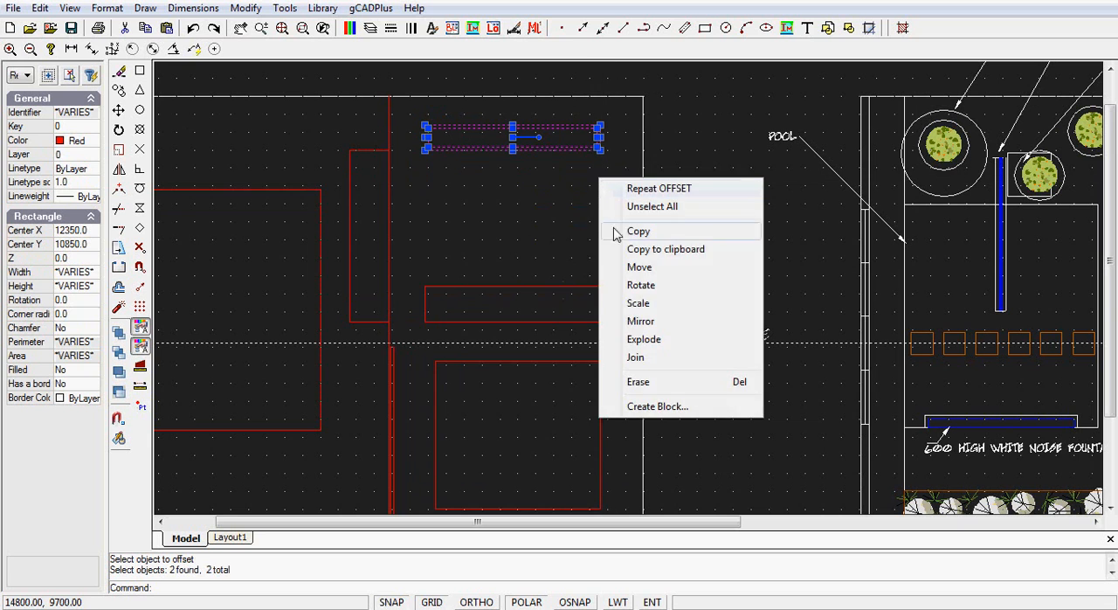
left_click(640, 233)
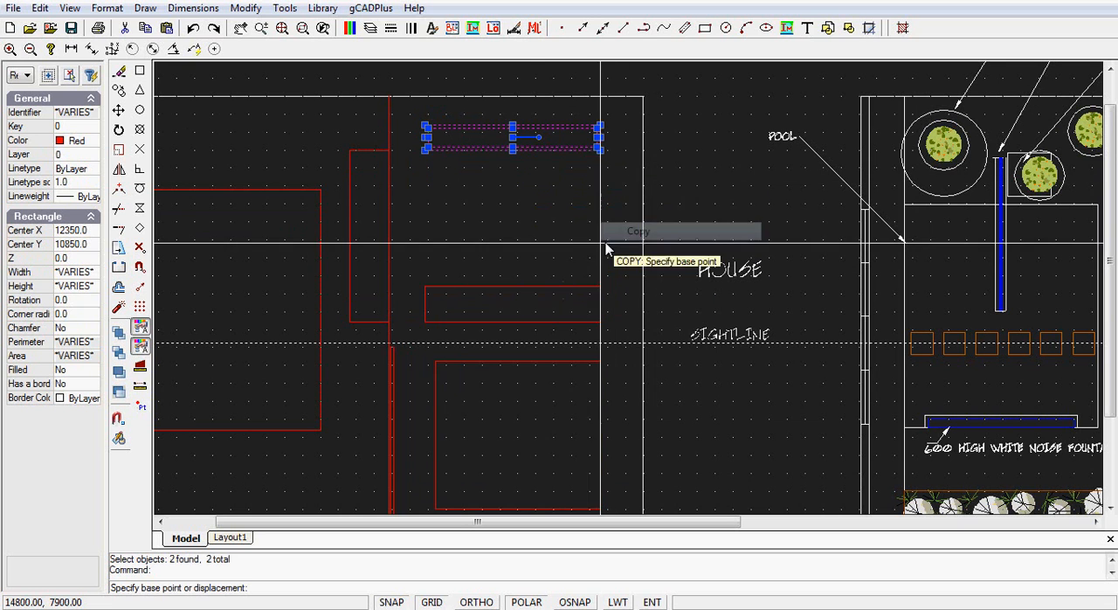
left_click(513, 138)
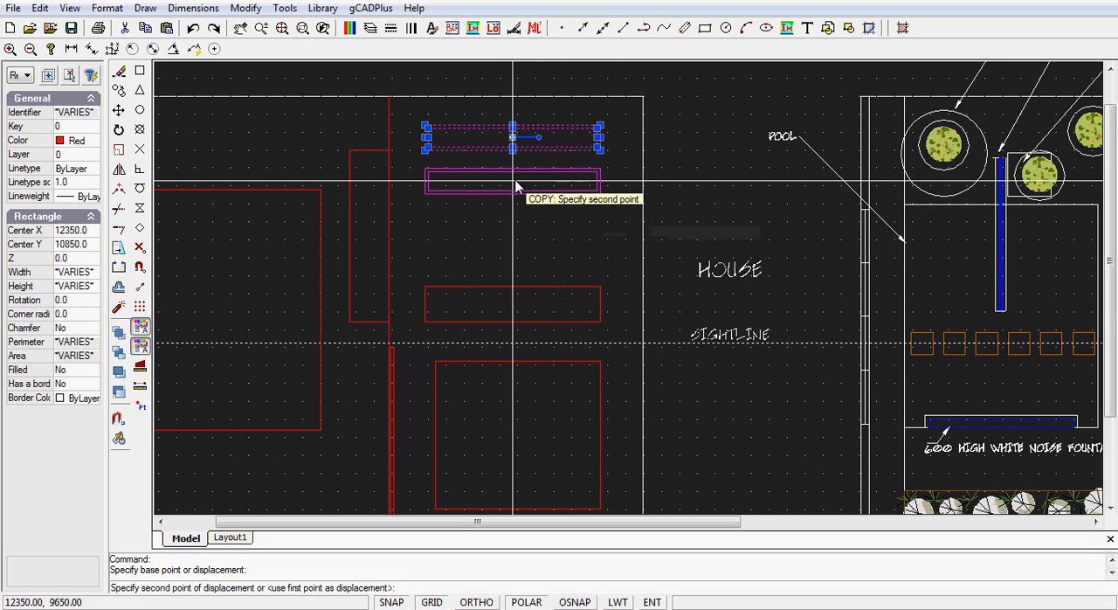
left_click(515, 186)
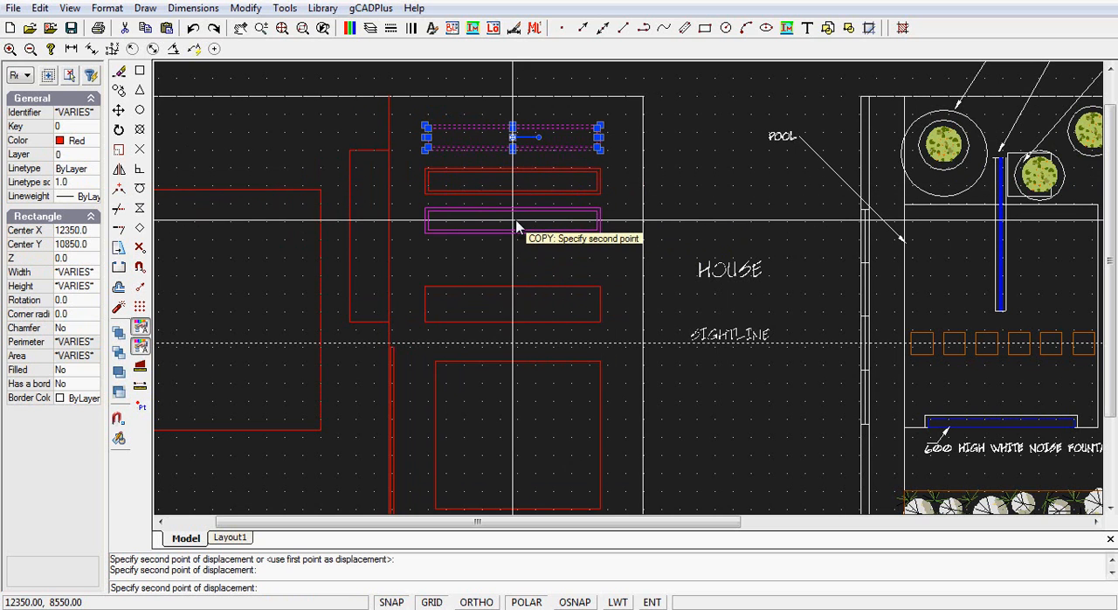
left_click(516, 226)
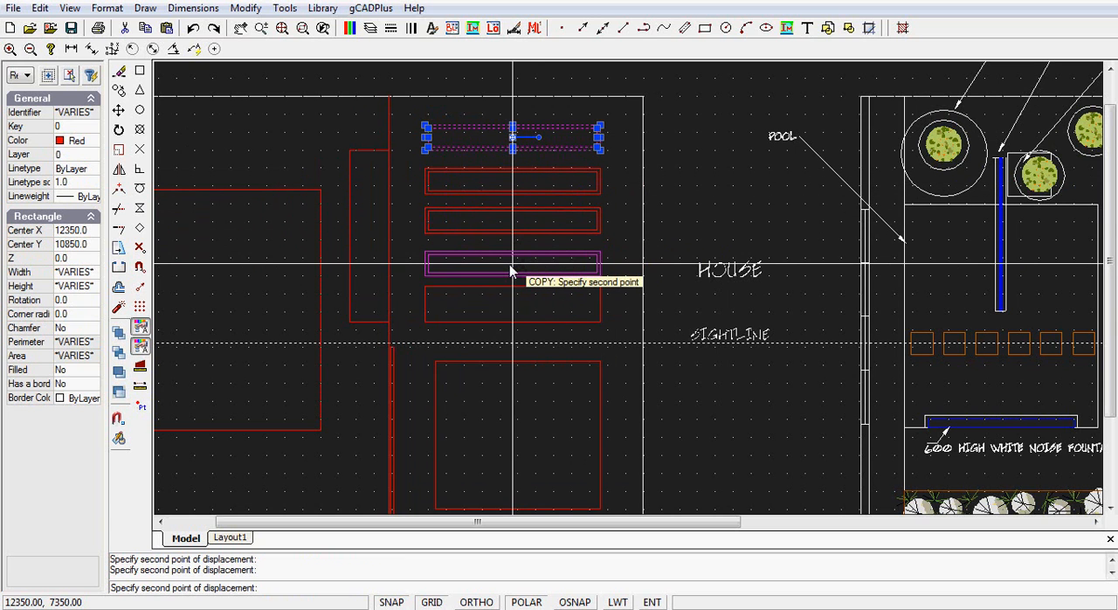
left_click(510, 267)
key("Escape")
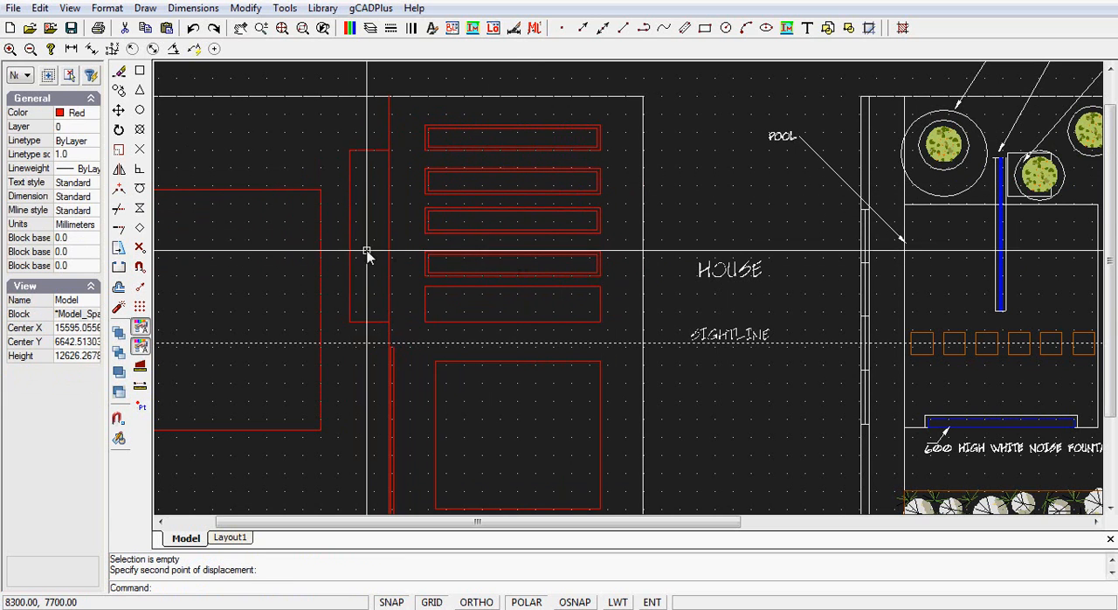
- Select all the new red rectangles except the thin screen and set their color to ByLayer
scroll(414, 283, "down", 2)
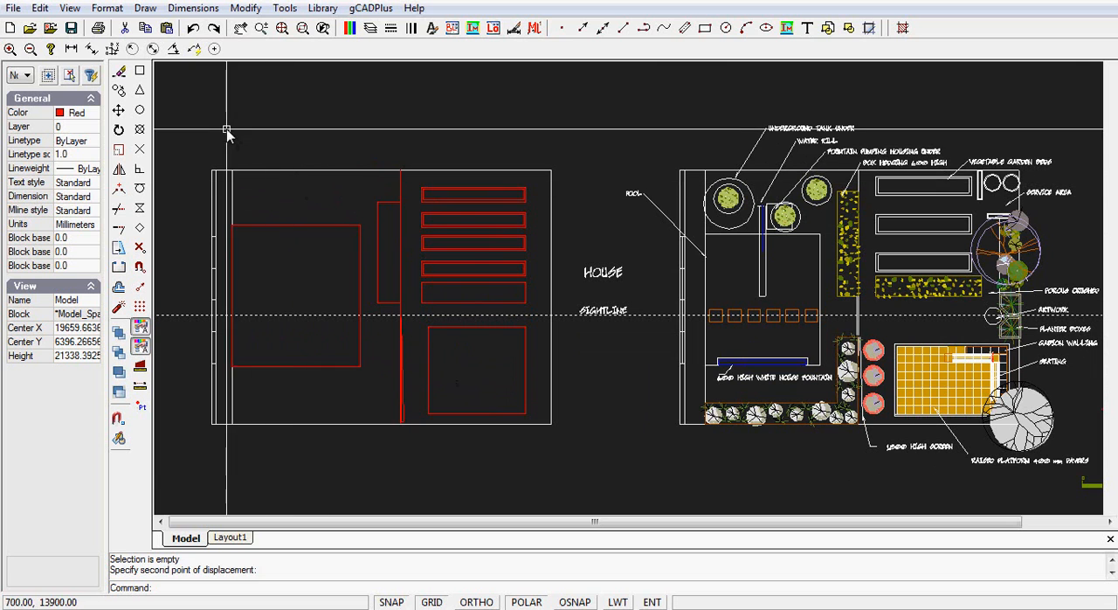
mouse_move(226, 127)
left_mouse_down()
mouse_move(395, 319)
mouse_move(537, 426)
left_mouse_up()
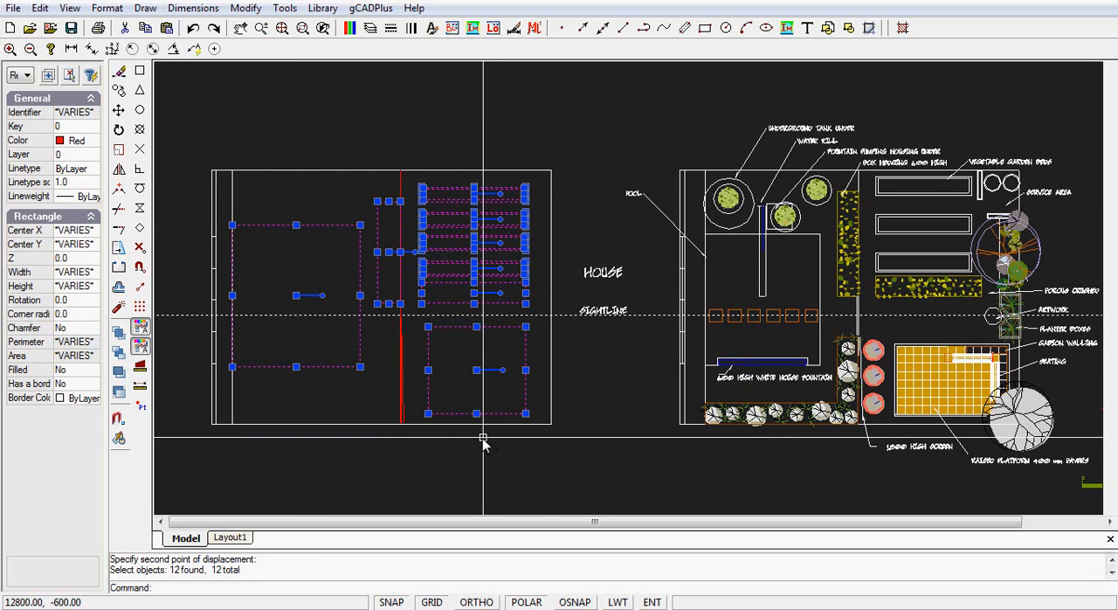
left_click(95, 145)
scroll(96, 199, "up", 1)
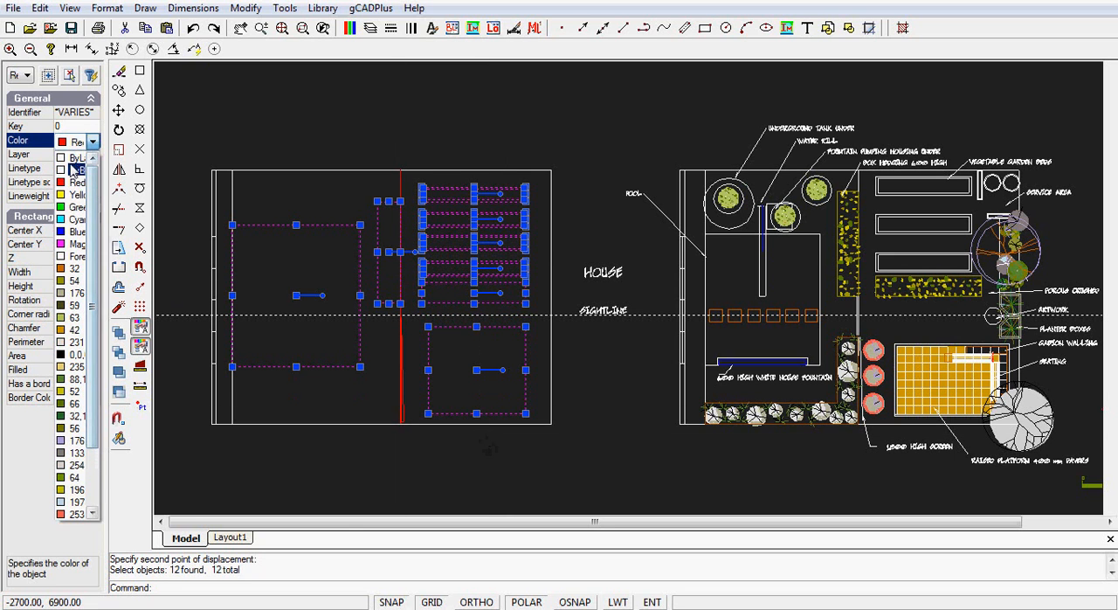
left_click(72, 166)
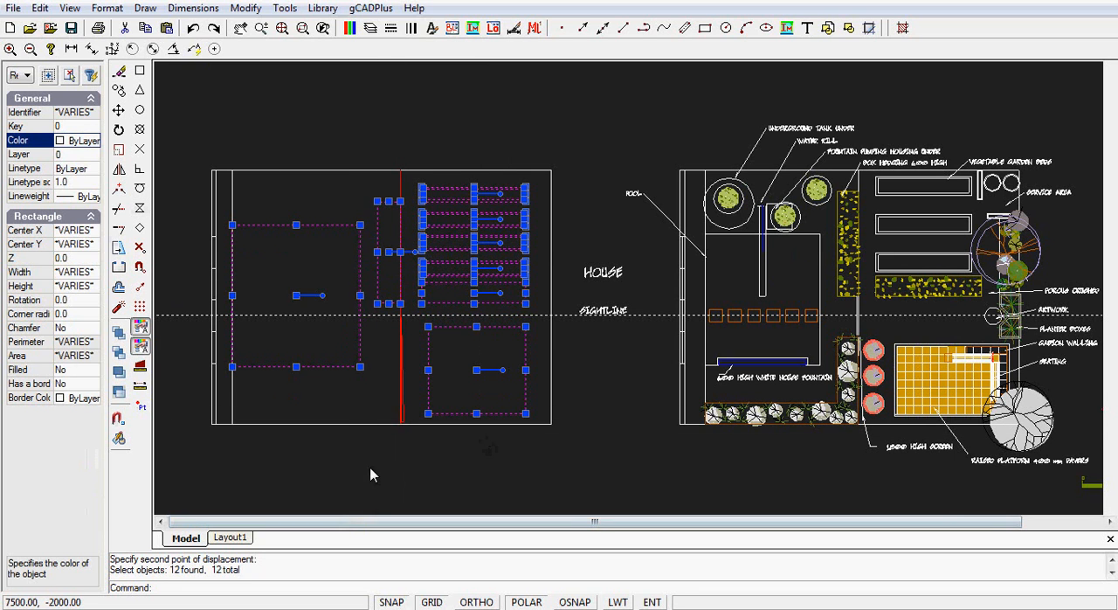
key("Escape")
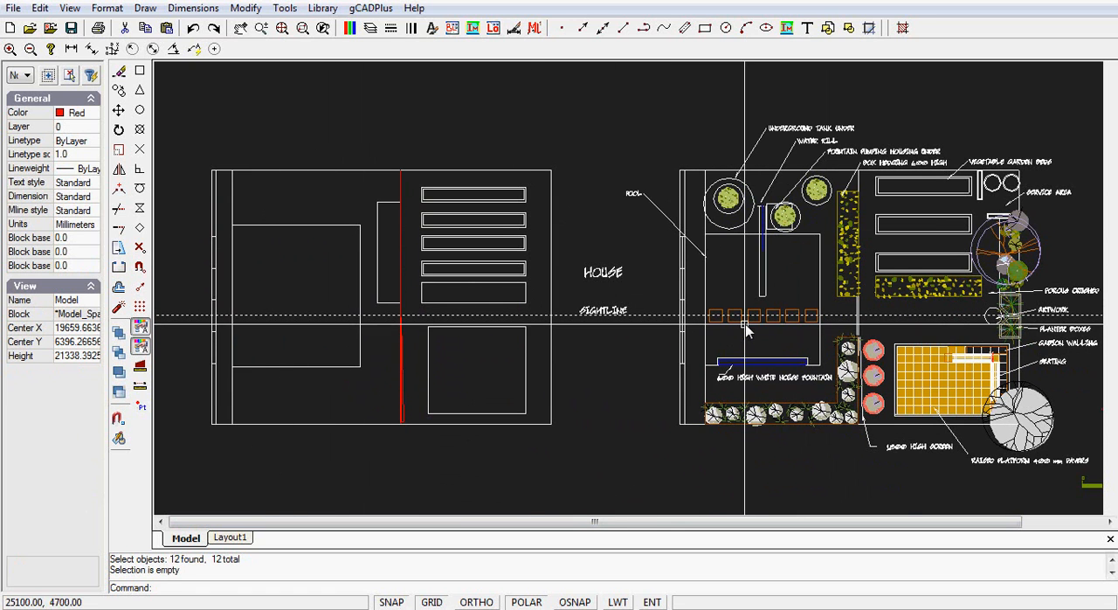
- Draw a 600 by 600 mm two-point rectangle inside the pool outline and move it onto the dashed sightline, centred at 1600, 5100
scroll(274, 319, "up", 4)
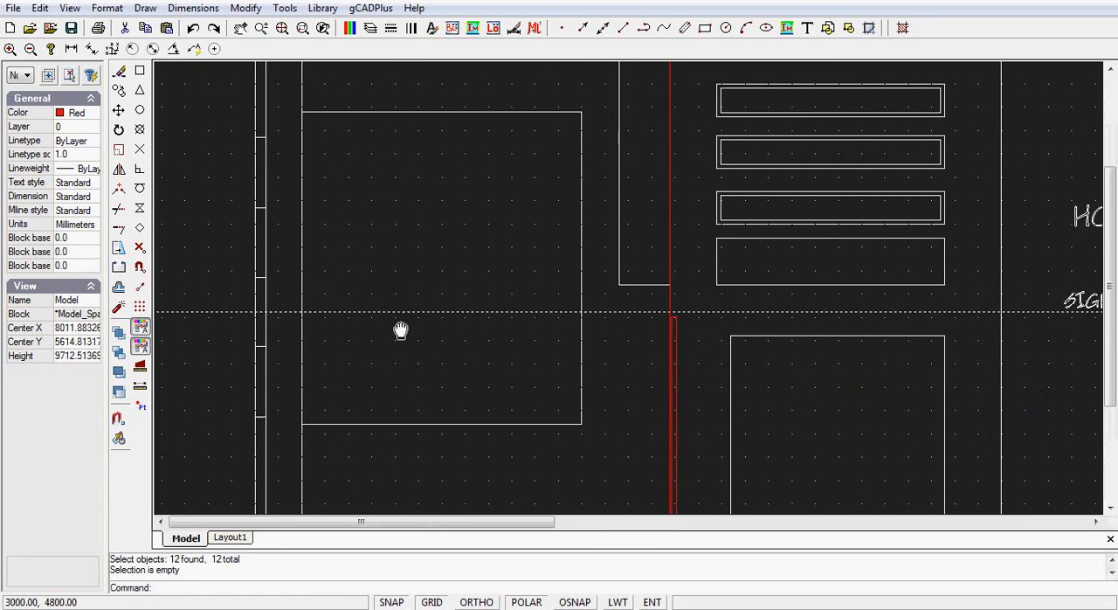
left_click(145, 8)
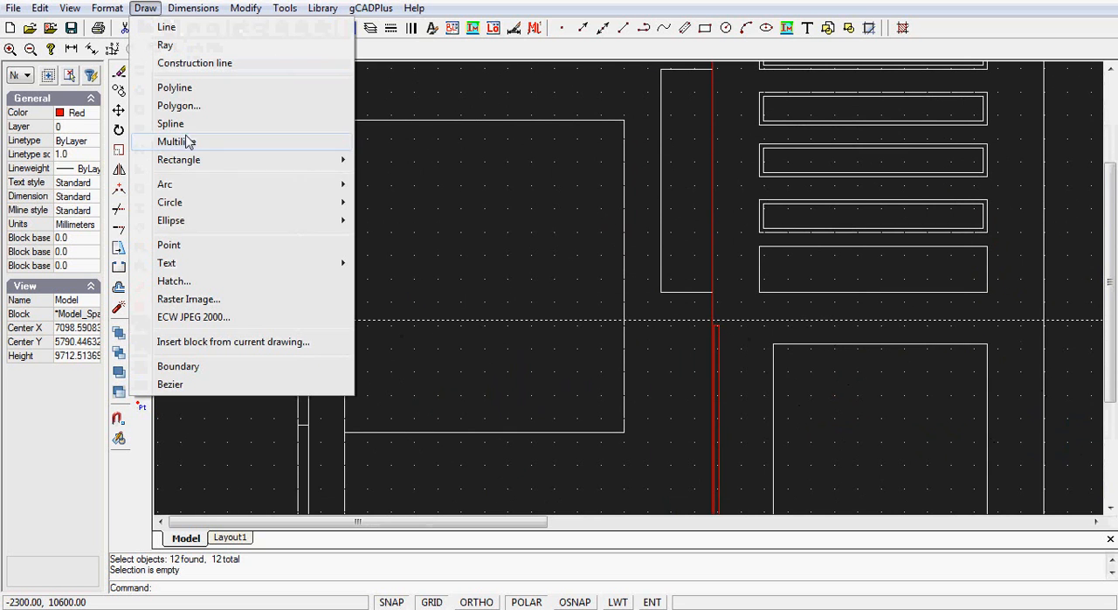
mouse_move(209, 161)
left_click(384, 159)
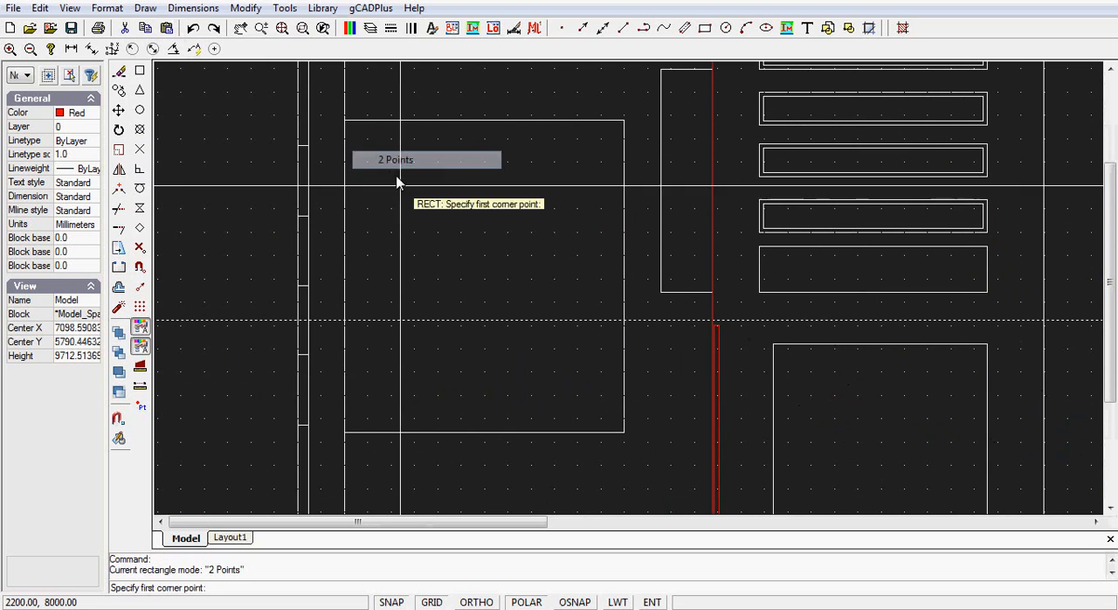
left_click(392, 254)
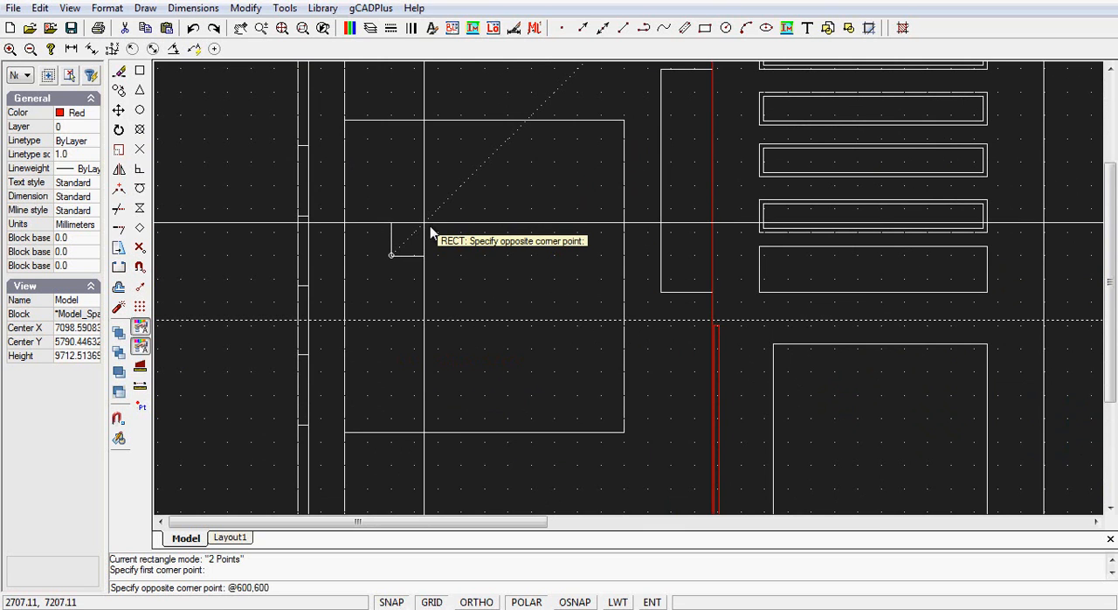
key("Return")
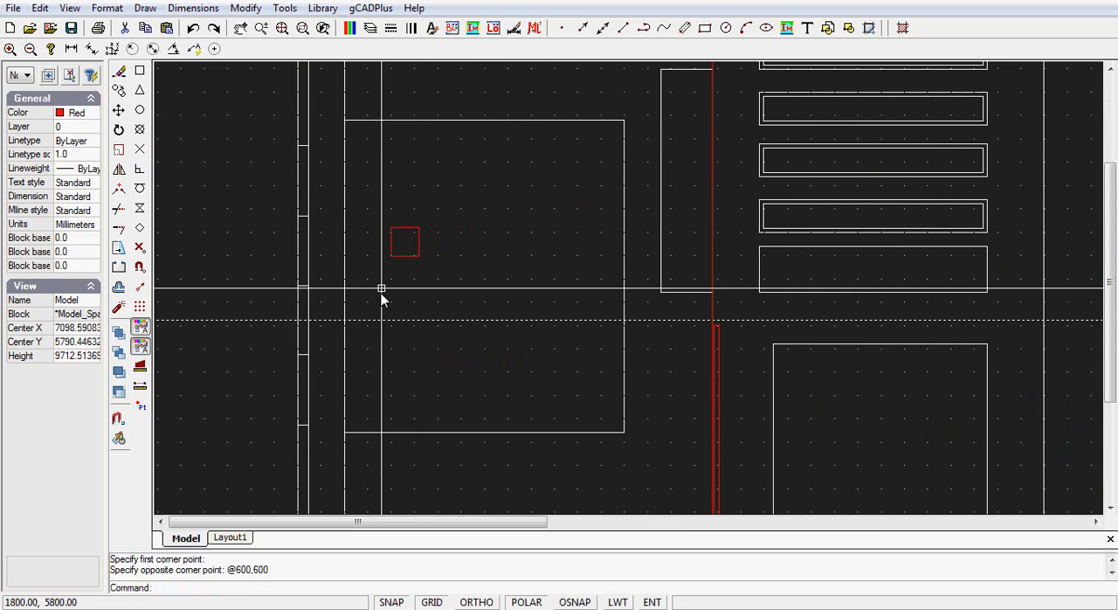
left_click(406, 229)
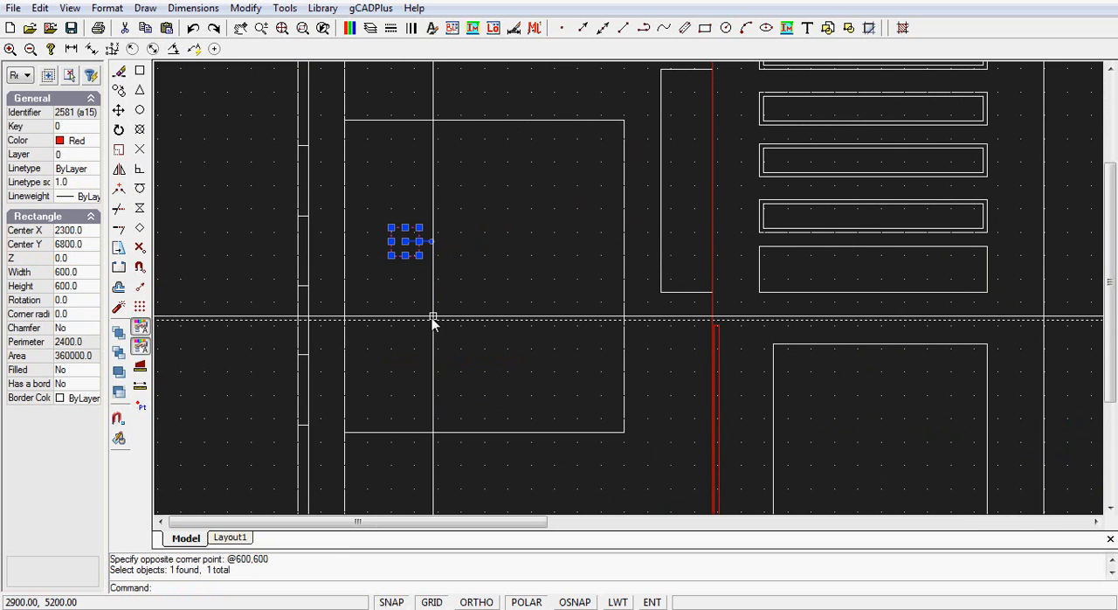
left_click(405, 255)
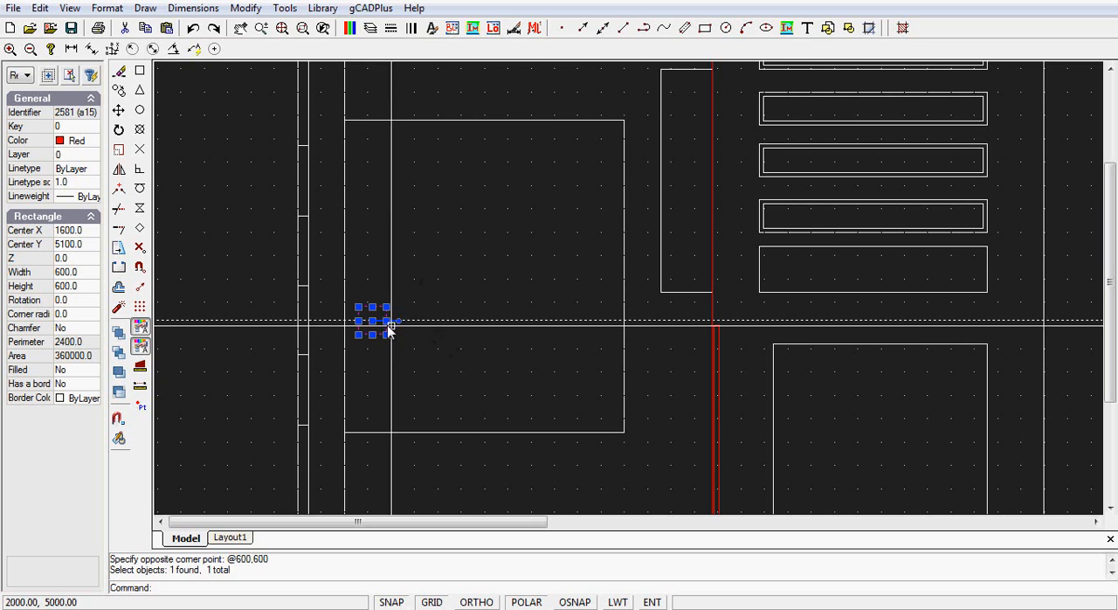
- Copy the 600 mm square from its centre six times along the sightline towards the planting beds, spacing the copies about 800 mm apart
right_click(427, 364)
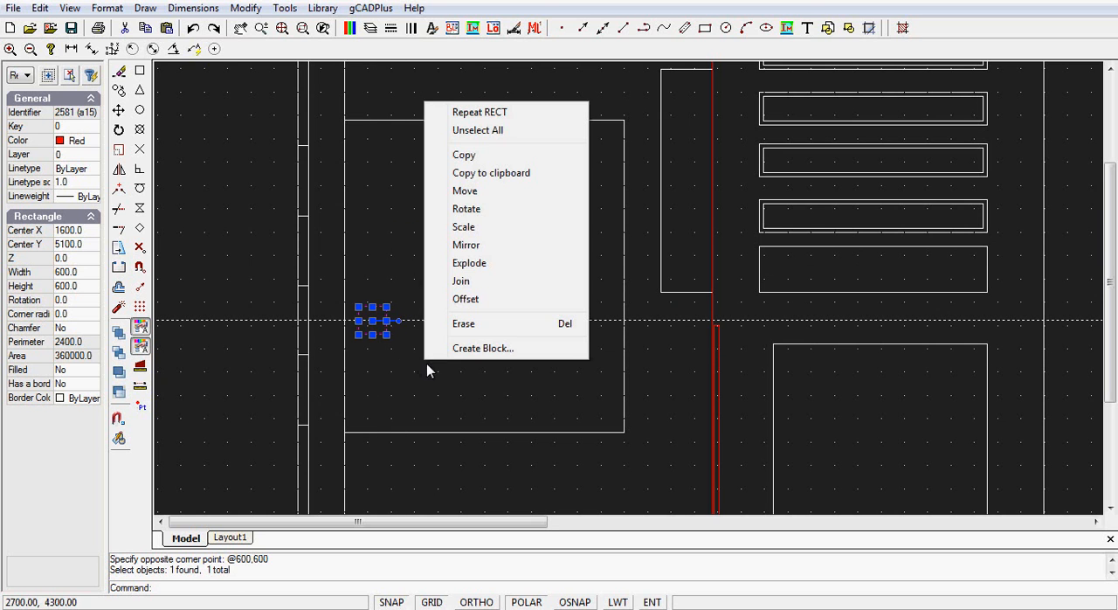
left_click(463, 158)
left_click(373, 321)
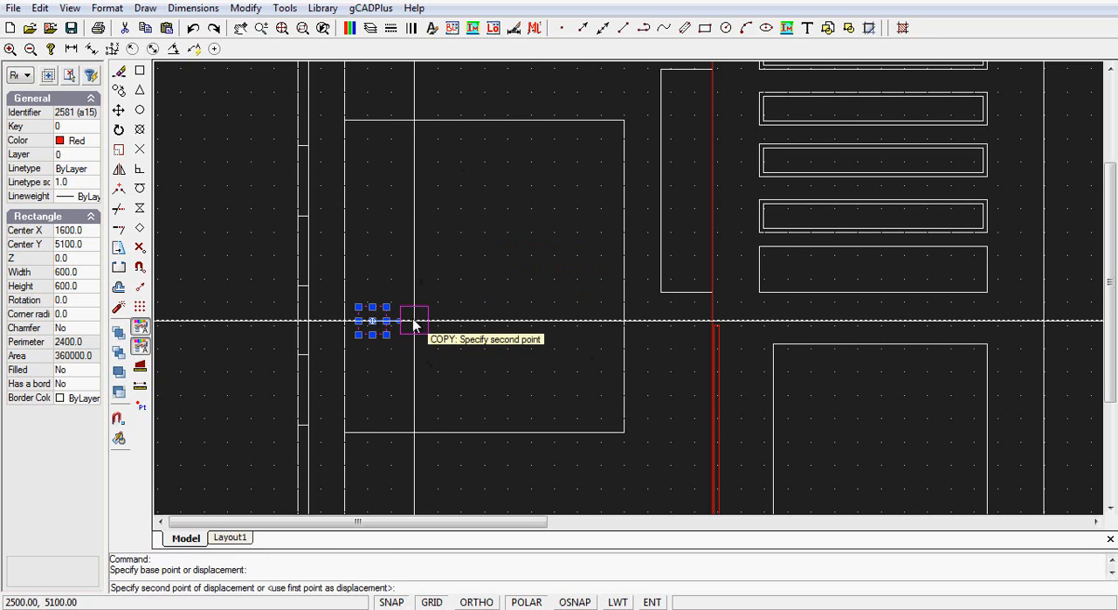
left_click(411, 323)
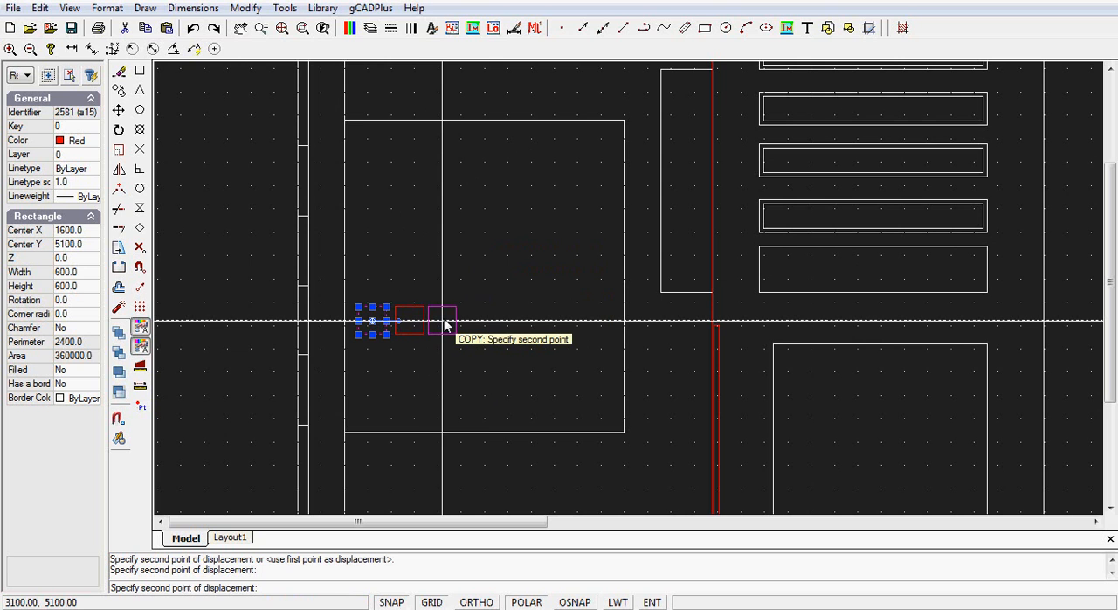
left_click(447, 322)
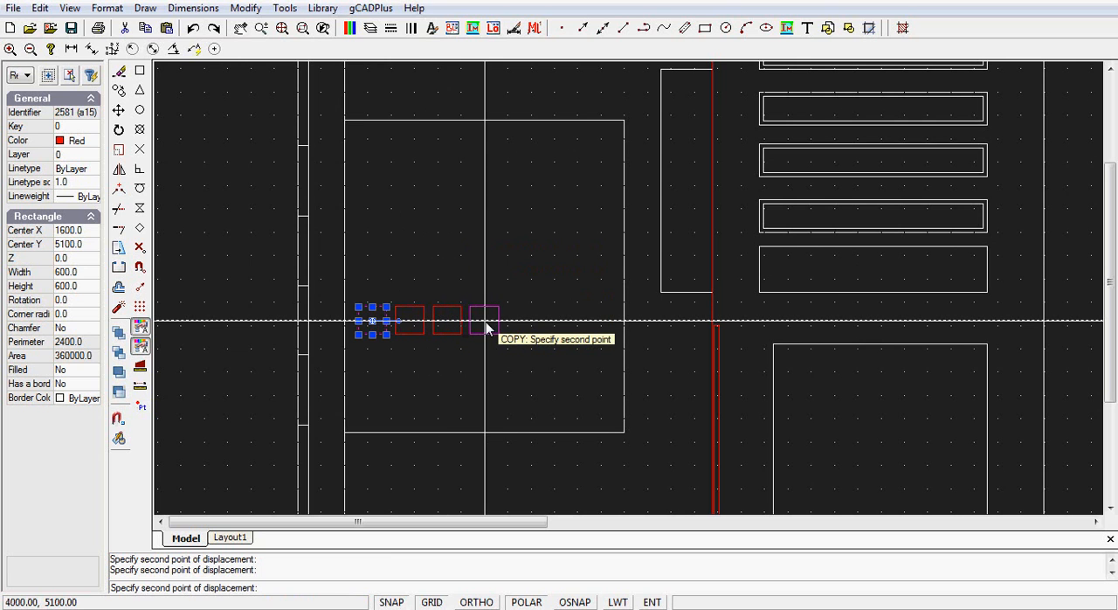
left_click(485, 323)
left_click(525, 327)
left_click(559, 329)
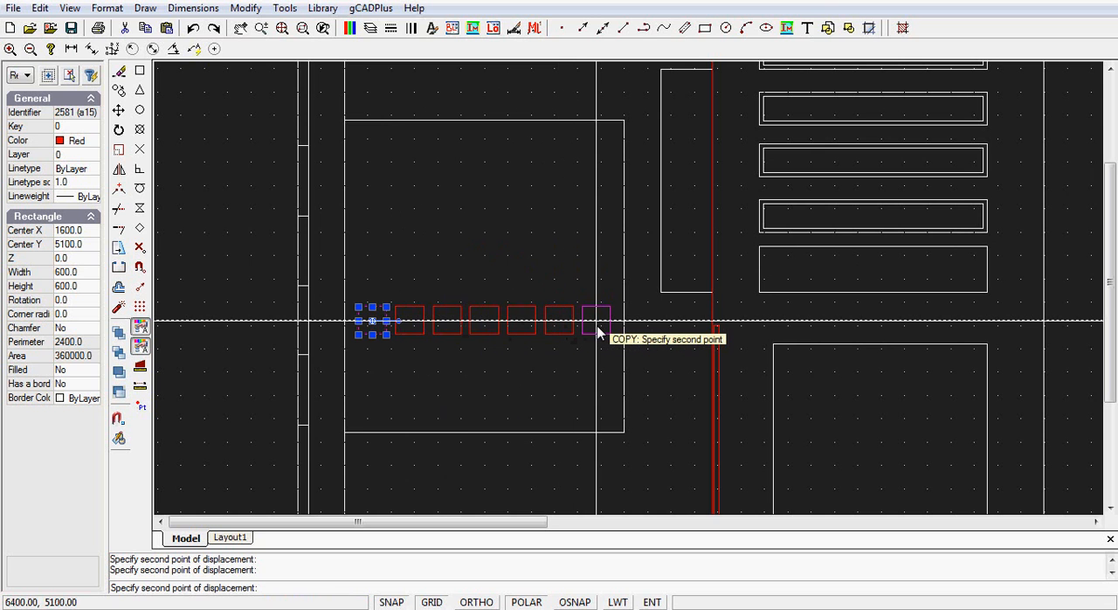
left_click(598, 325)
key("Escape")
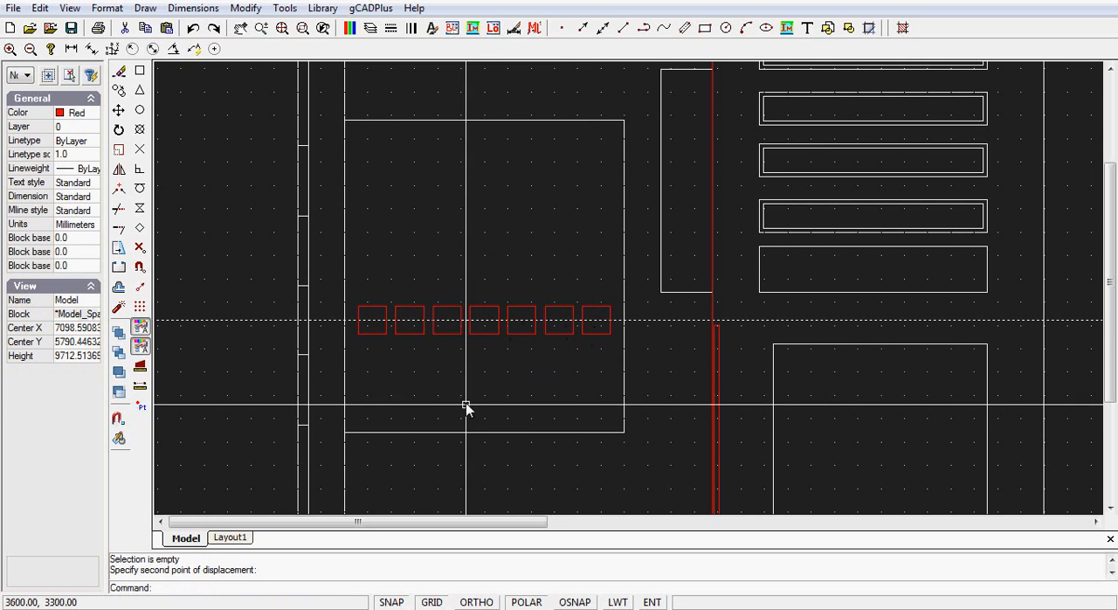